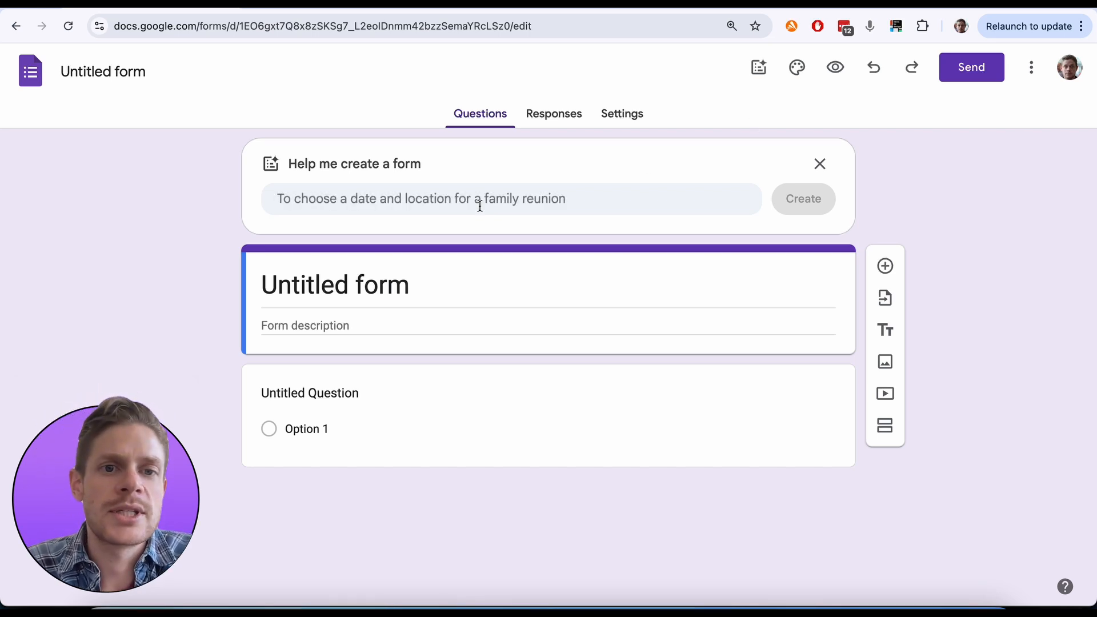
Generate a form draft from the prompt "Give me a survey about movie preferences"
click(422, 197)
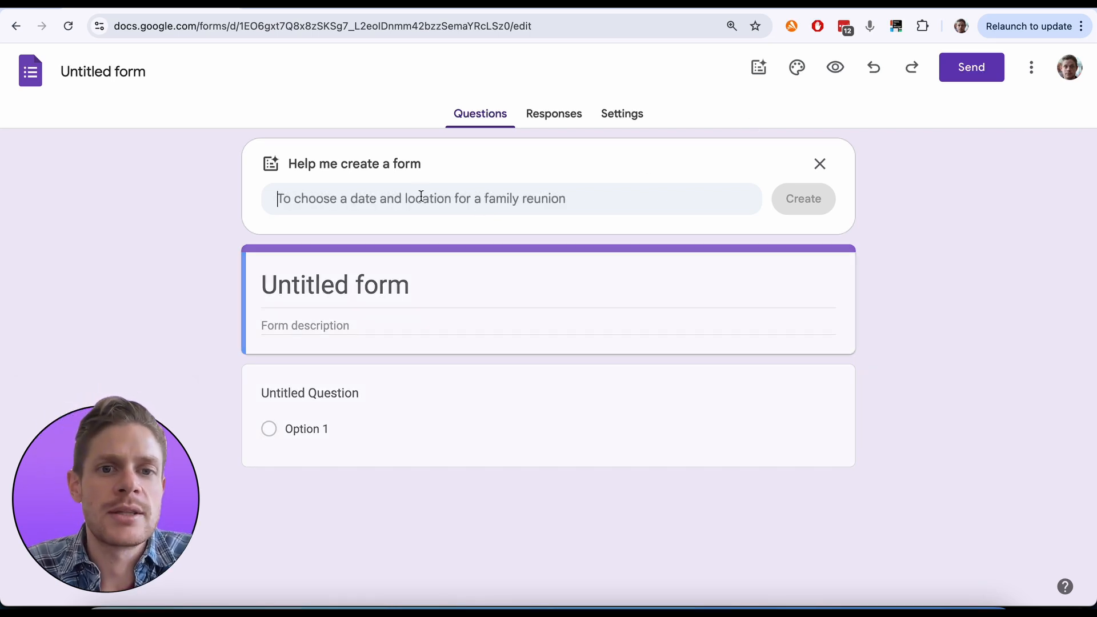
click(491, 200)
text(Give me a )
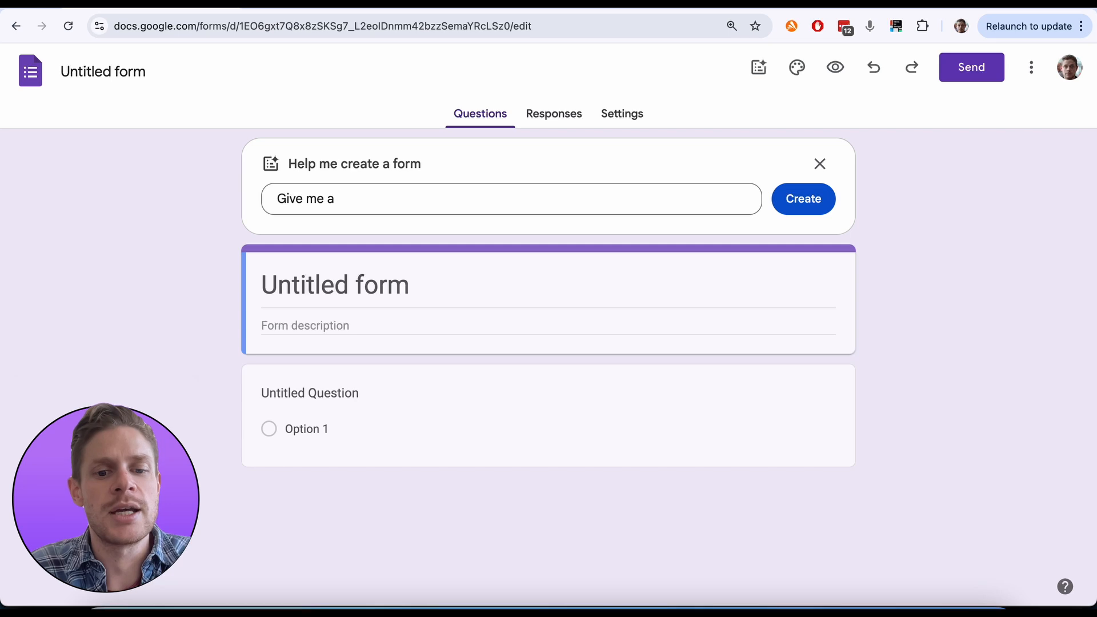
text(survey about )
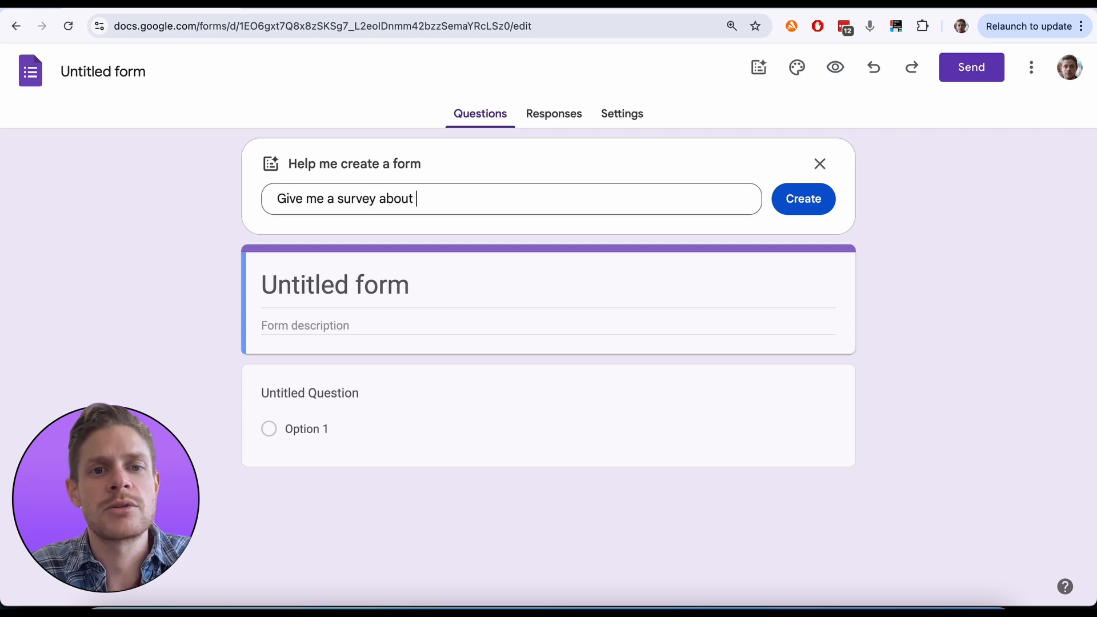
text(movie p)
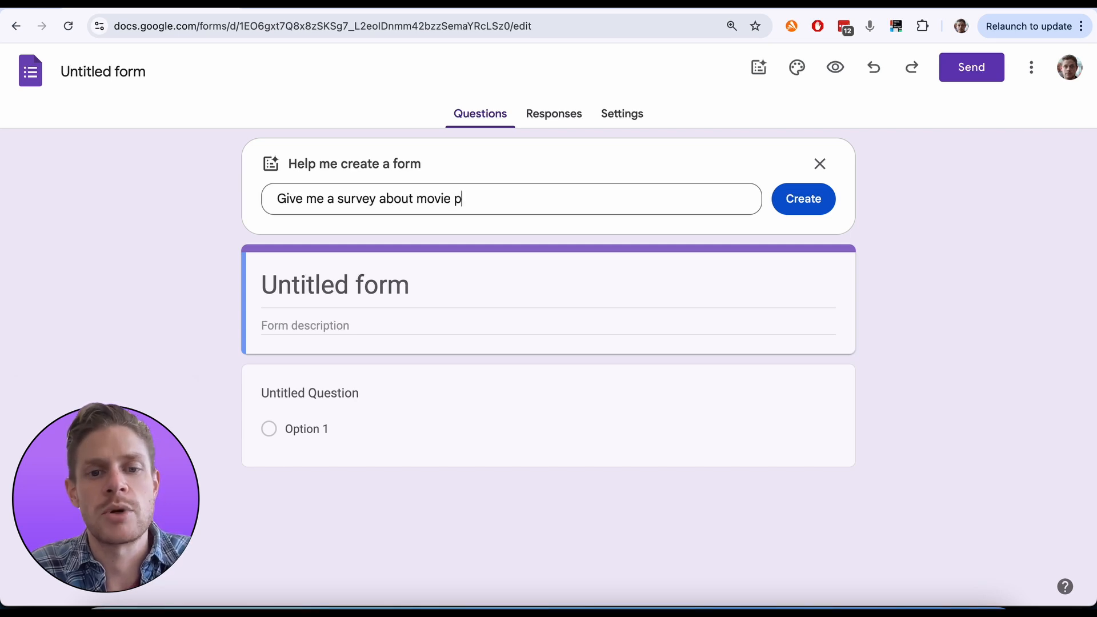
text(references)
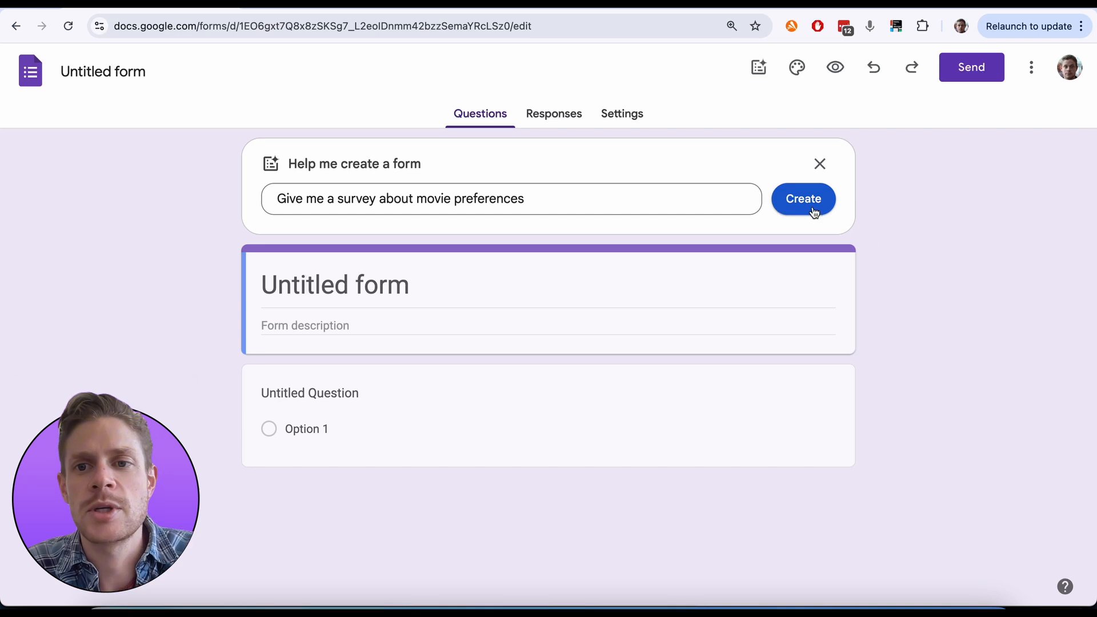
click(803, 208)
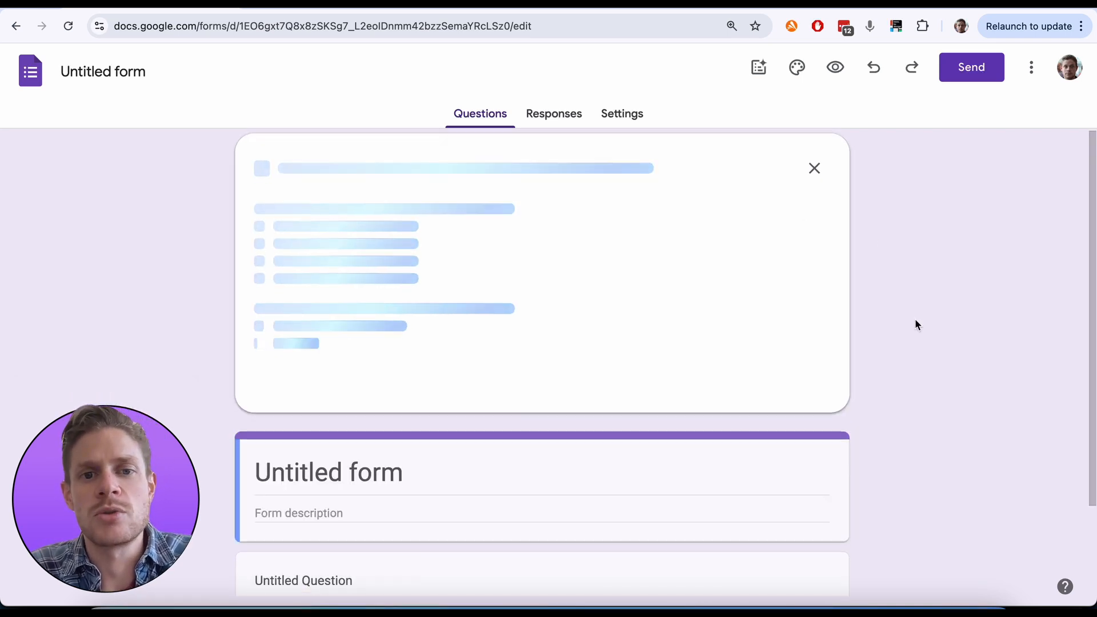
Review the generated survey draft, checking its title, description, questions and answer types from start to end
scroll(914, 319, down, 1)
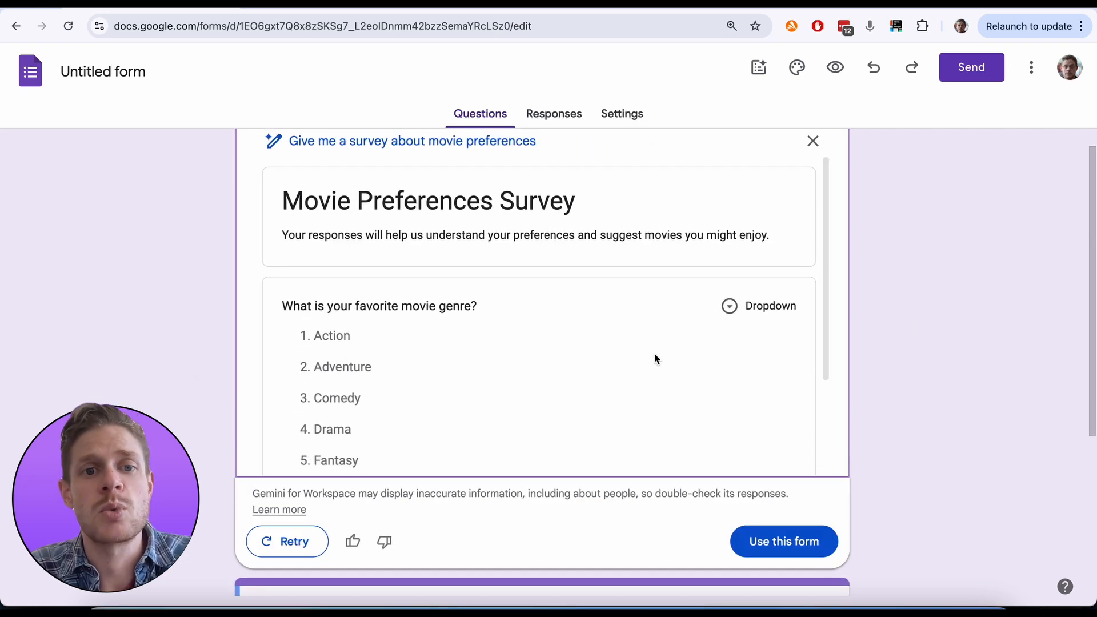
scroll(588, 303, down, 1)
scroll(571, 295, up, 1)
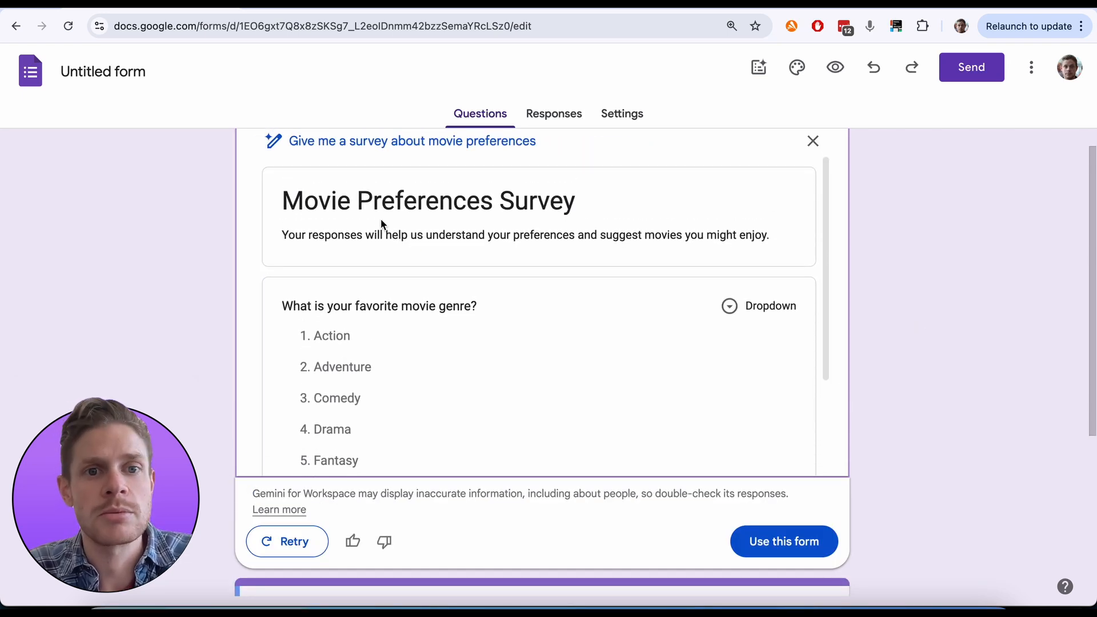
scroll(487, 272, down, 3)
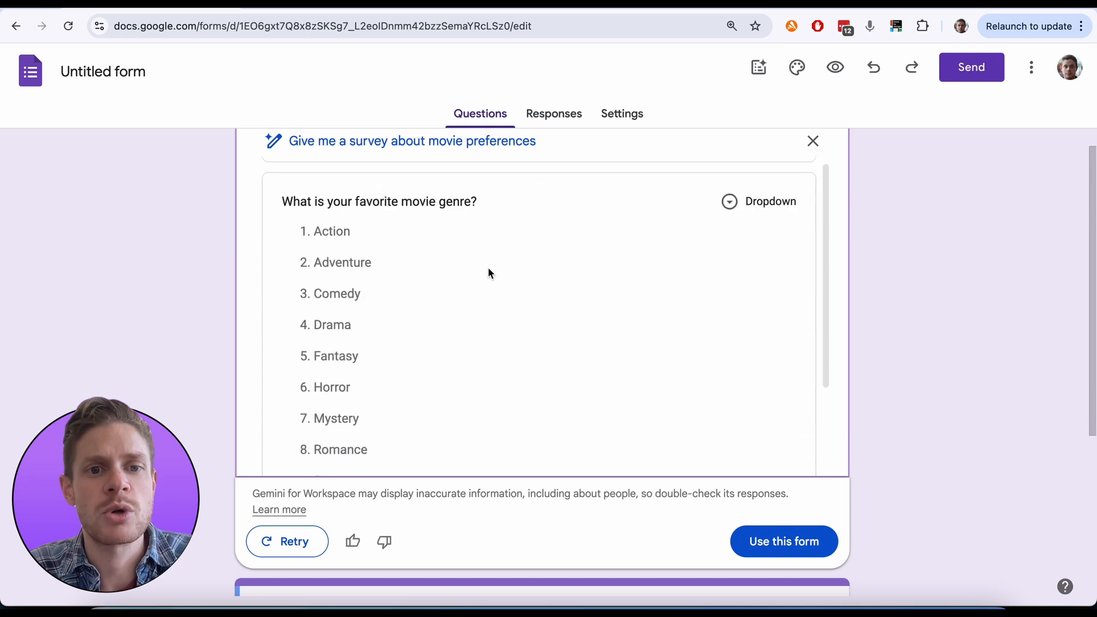
scroll(410, 377, down, 2)
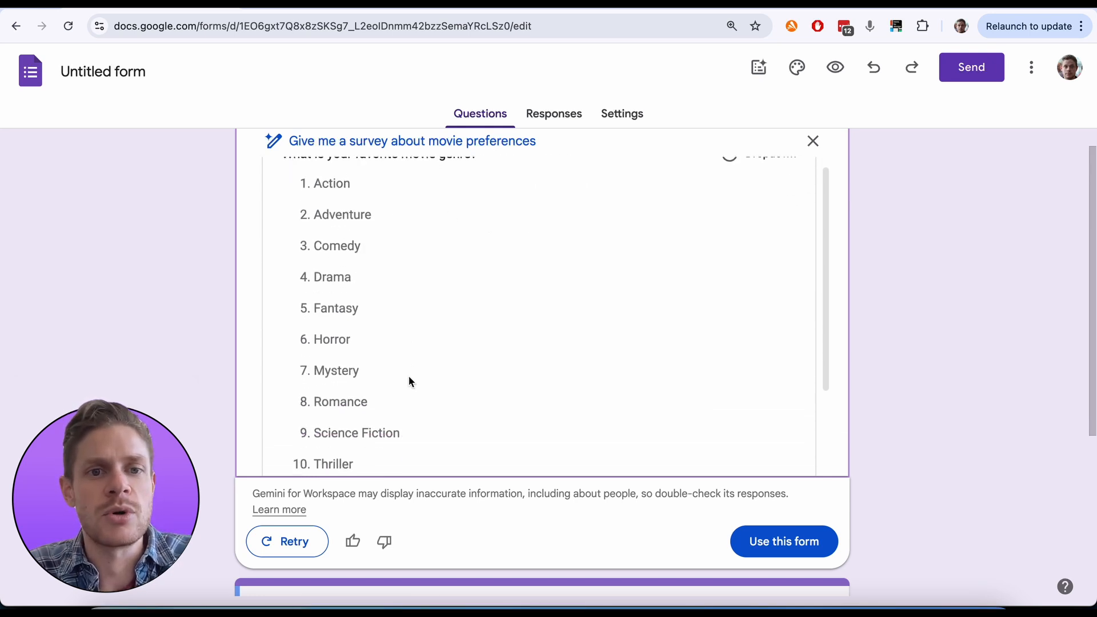
scroll(363, 246, up, 2)
scroll(363, 246, down, 6)
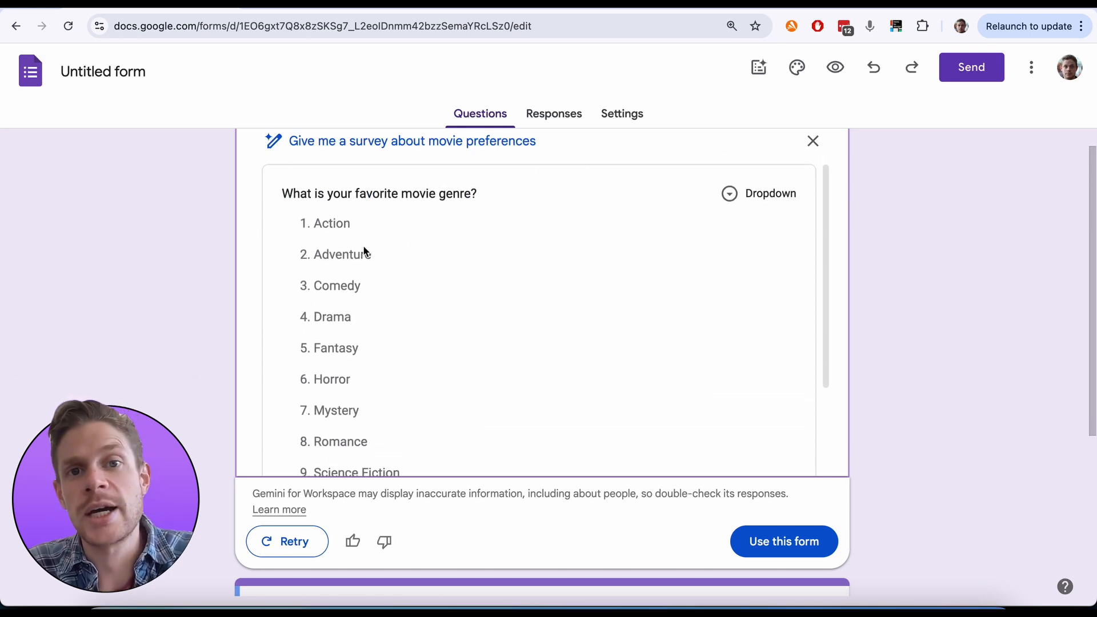
scroll(364, 250, down, 8)
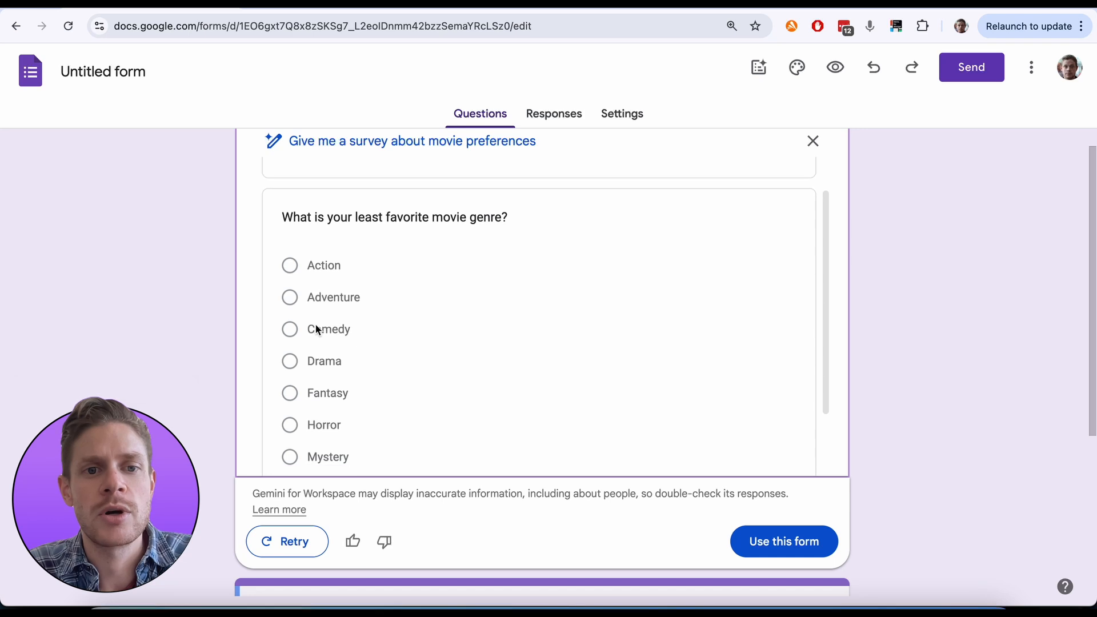
scroll(347, 327, down, 10)
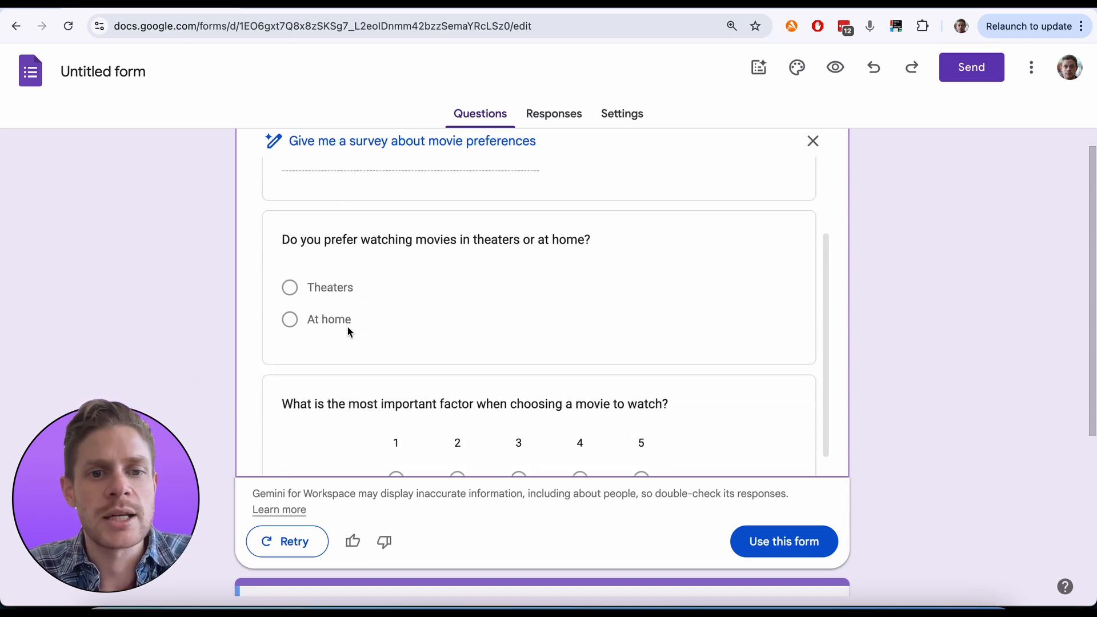
scroll(350, 331, up, 2)
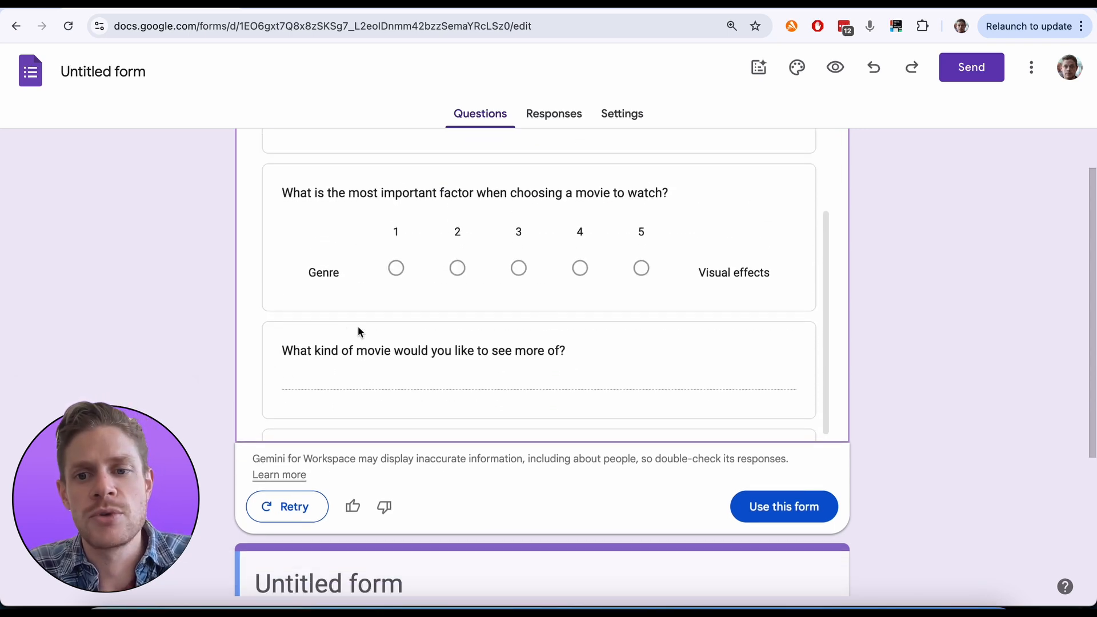
scroll(563, 315, up, 10)
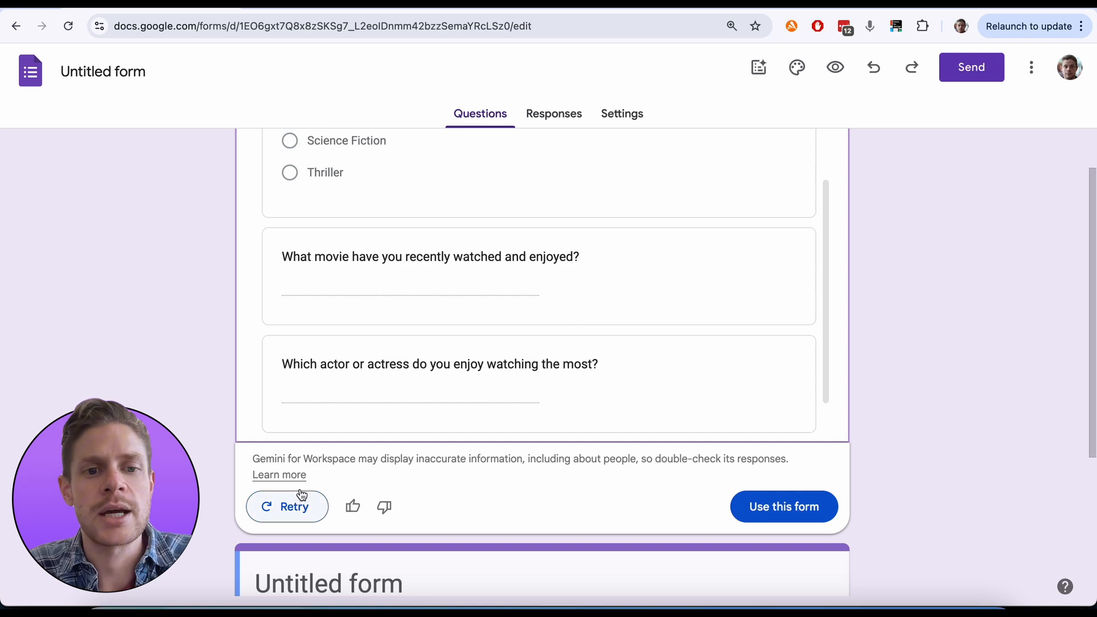
scroll(445, 356, up, 10)
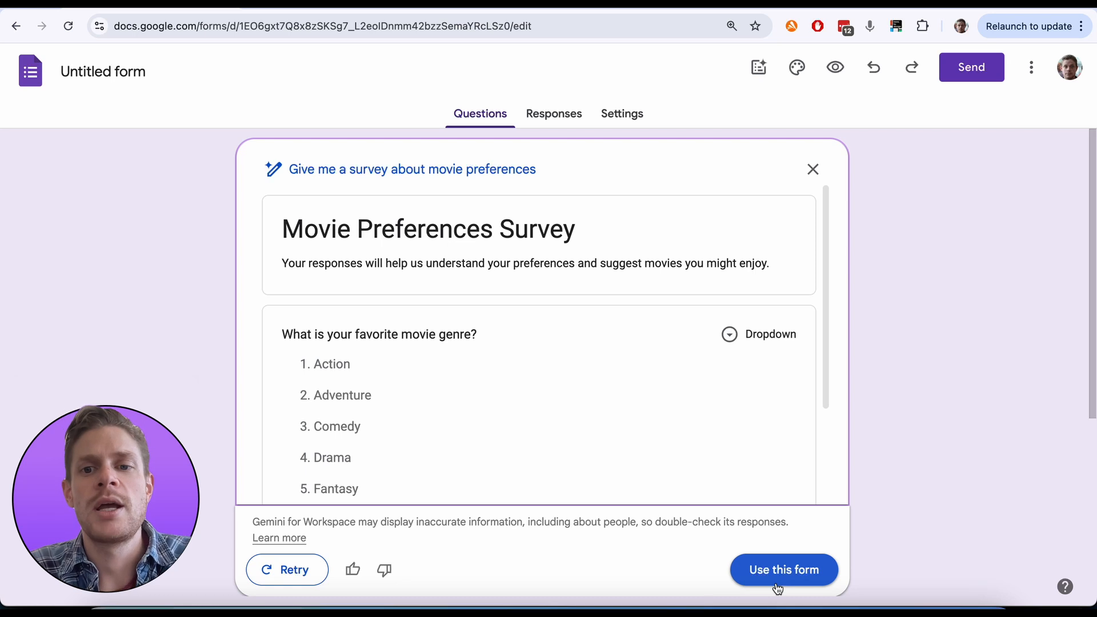
Insert the generated movie preferences survey, replacing the existing form content
click(778, 588)
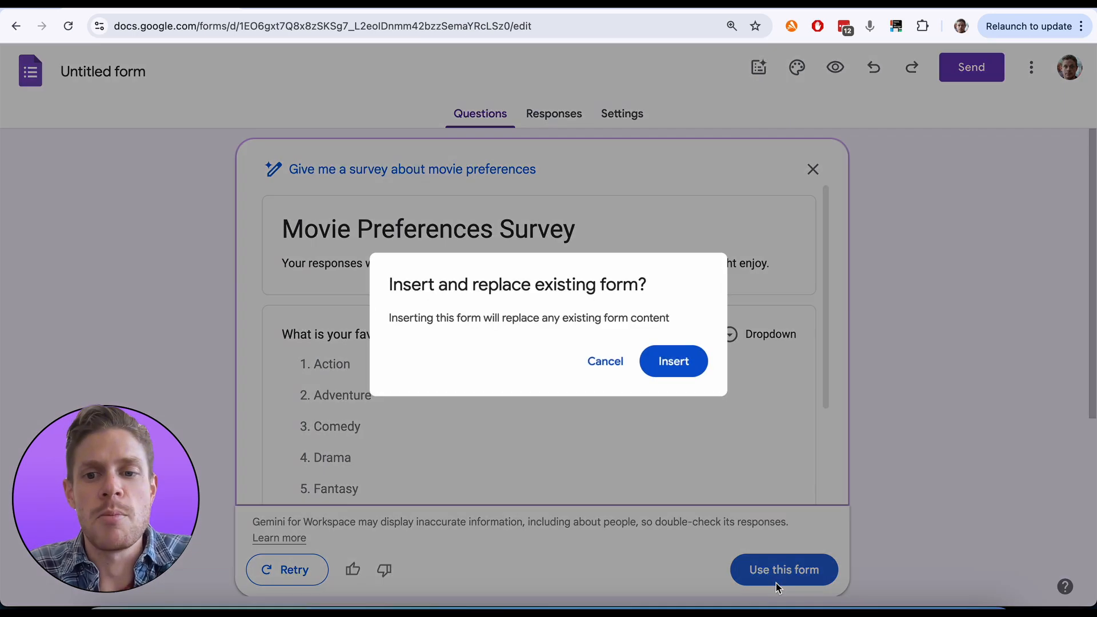
click(675, 358)
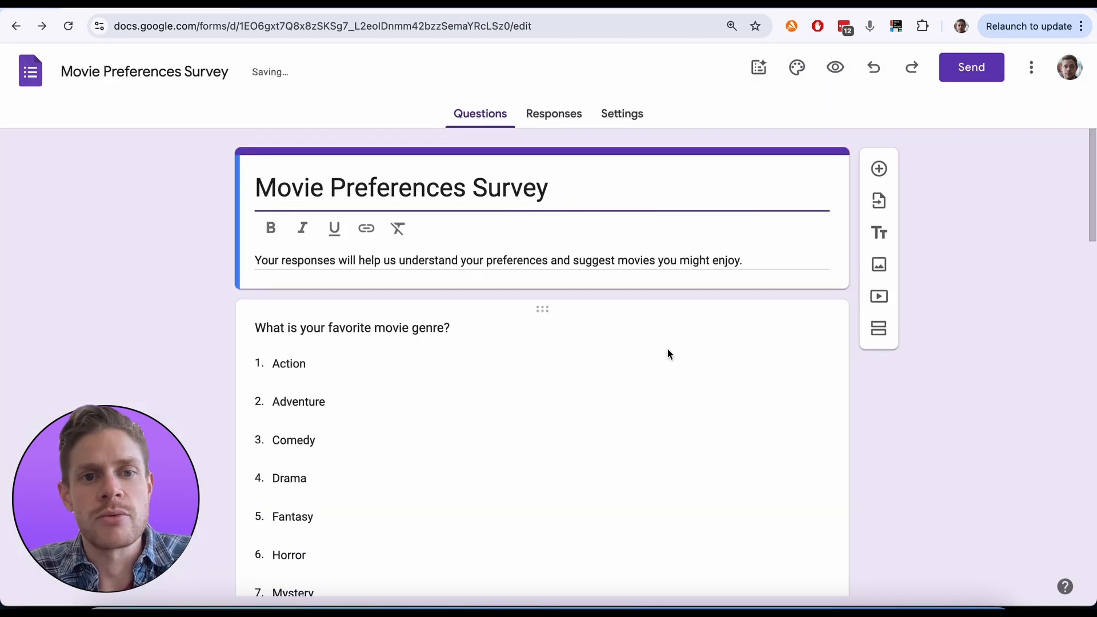
Look through the inserted survey's questions and inspect the editing options of the favorite actor or actress question
scroll(392, 376, down, 6)
scroll(391, 377, down, 7)
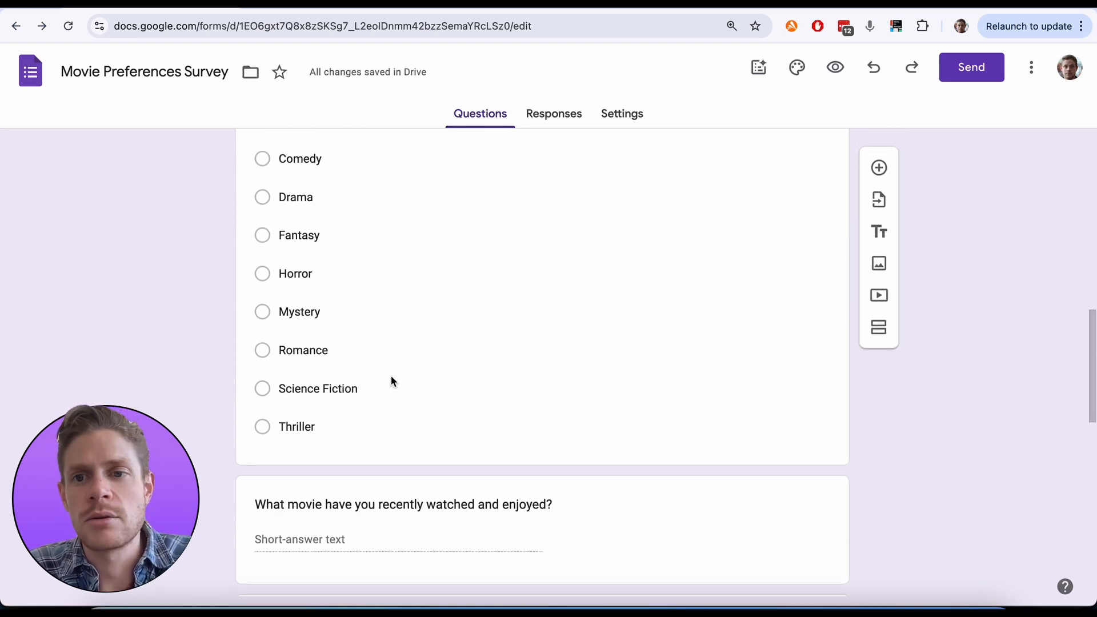
scroll(391, 376, down, 3)
scroll(391, 378, down, 3)
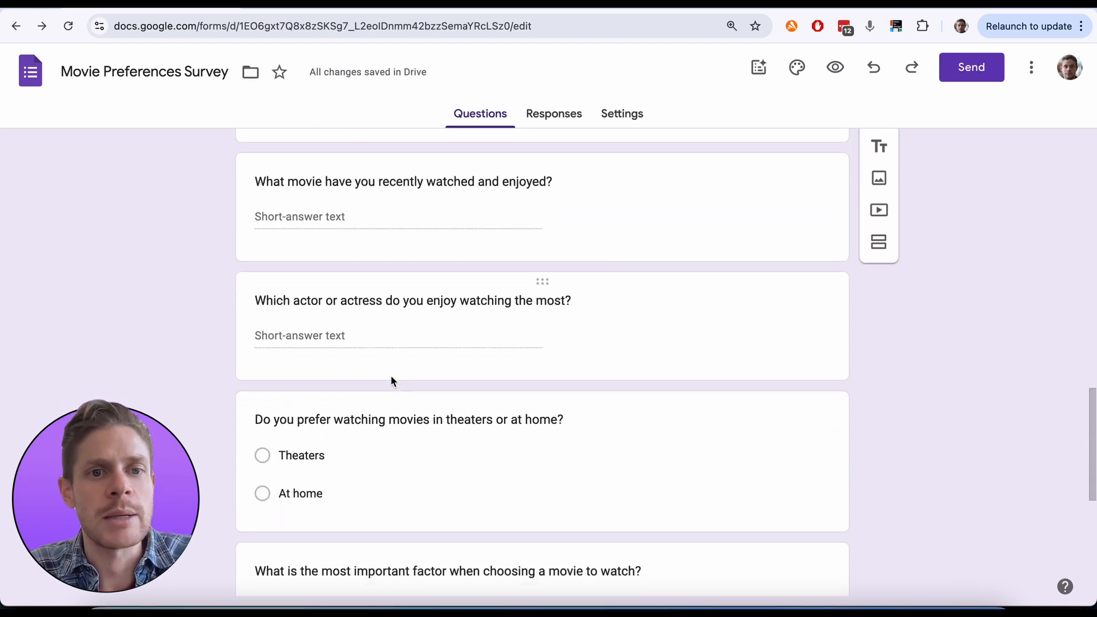
click(370, 332)
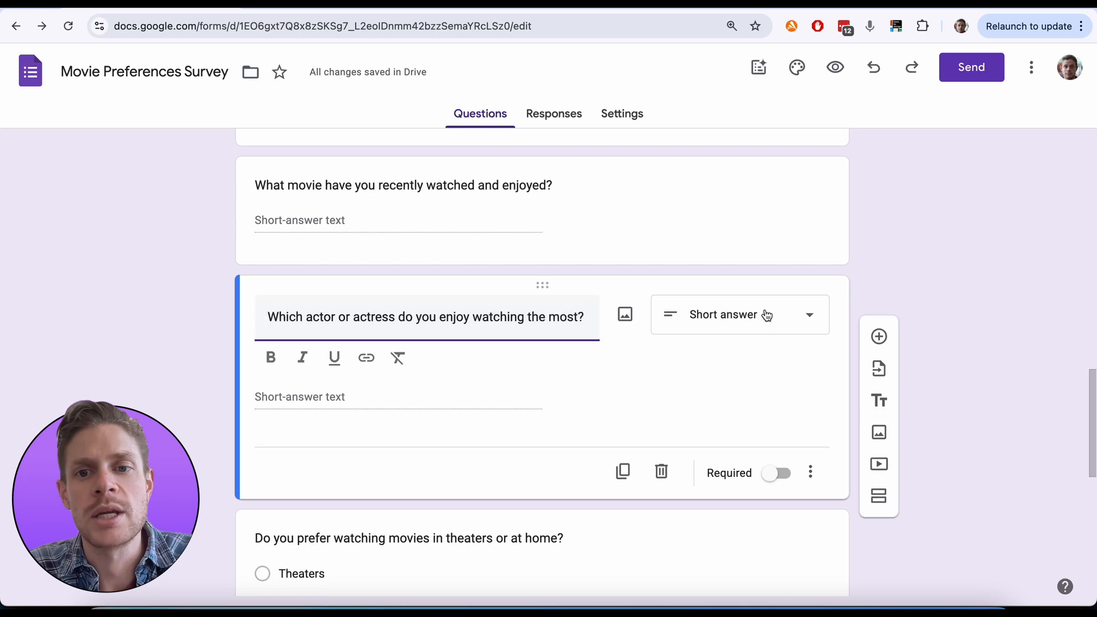
scroll(511, 300, up, 3)
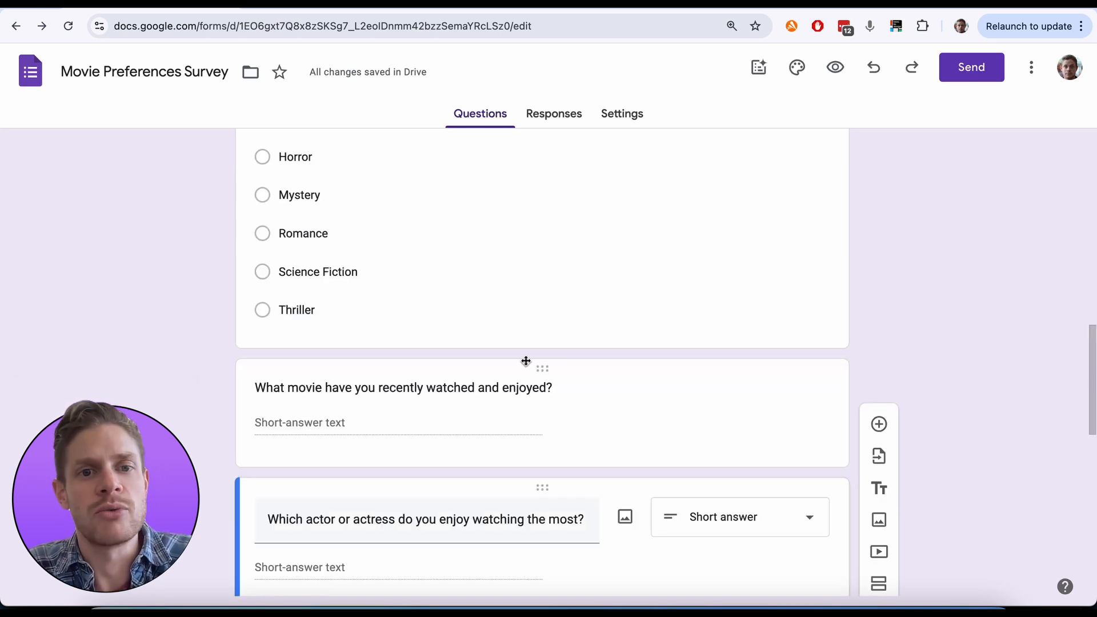
scroll(526, 361, up, 6)
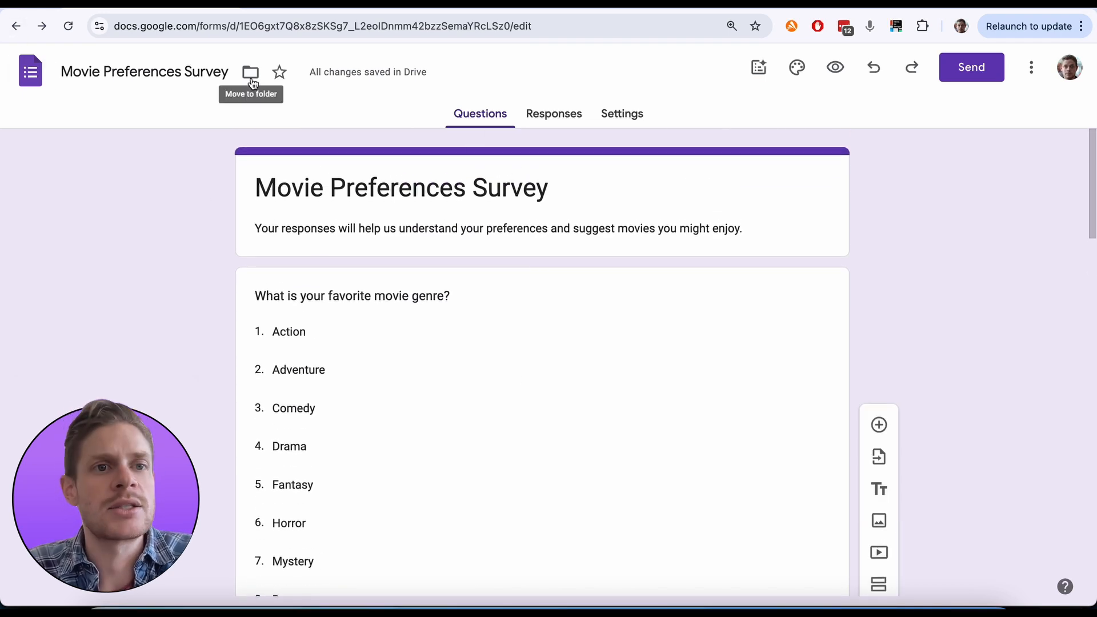
Return to the forms home page and create a new blank form
click(49, 67)
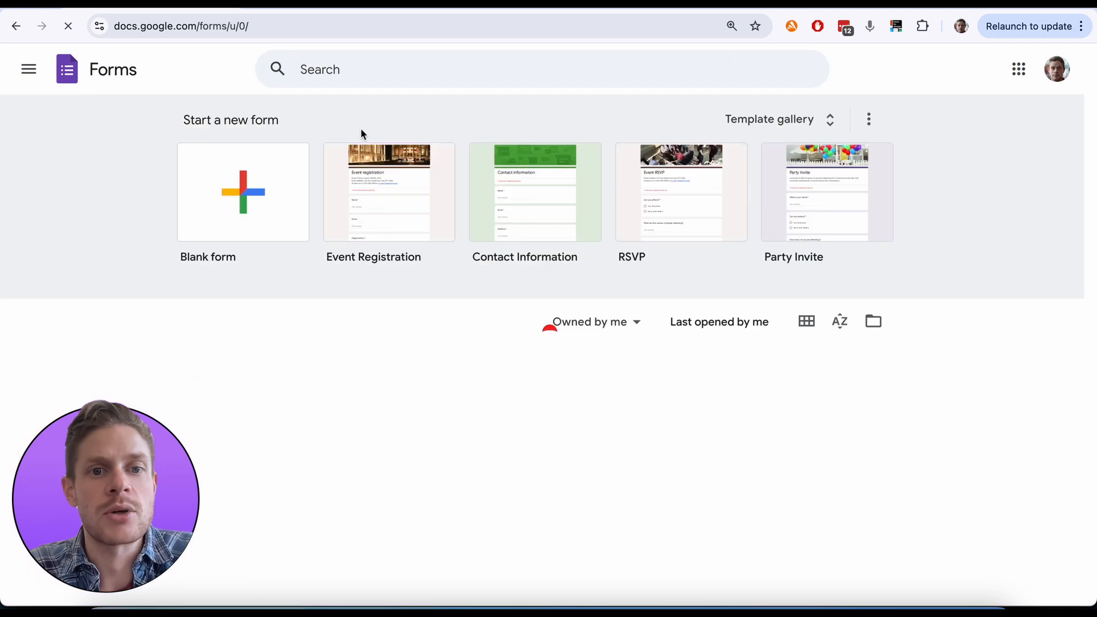
click(248, 207)
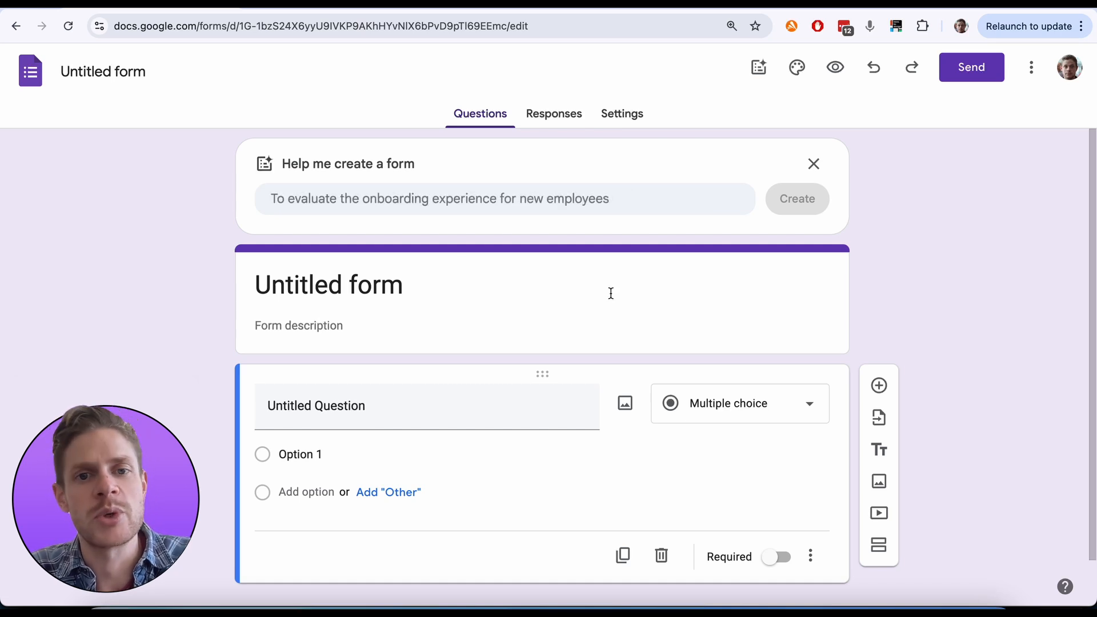
Generate a form: "I'm conducting user research for a form-building SaaS startup. I want to ask our users about which features they prefer. This is a UX survey."
click(430, 199)
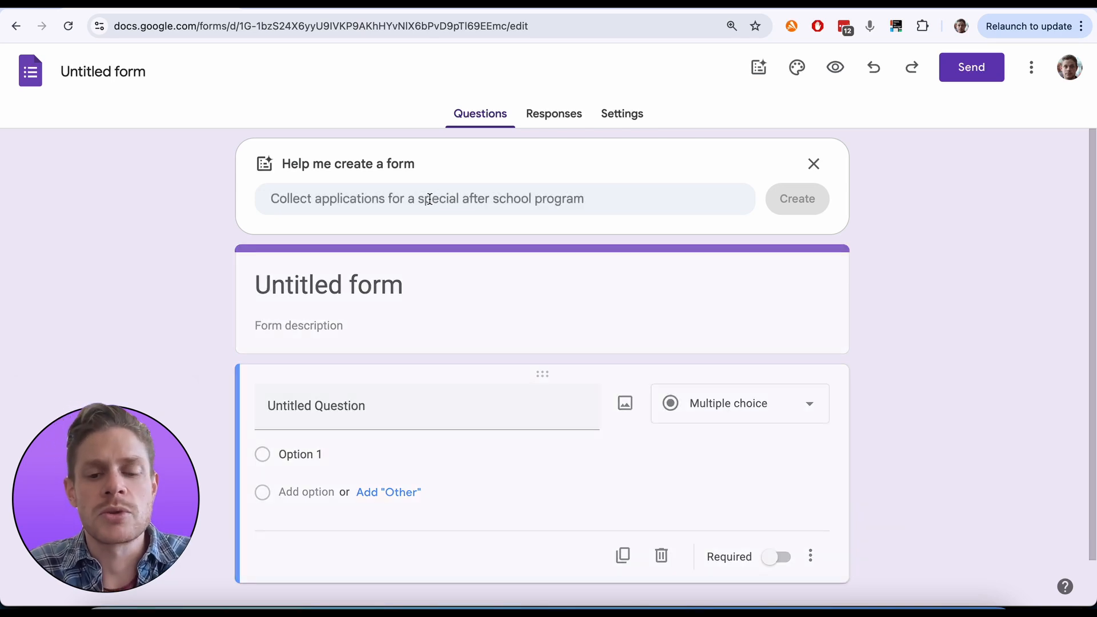
click(430, 199)
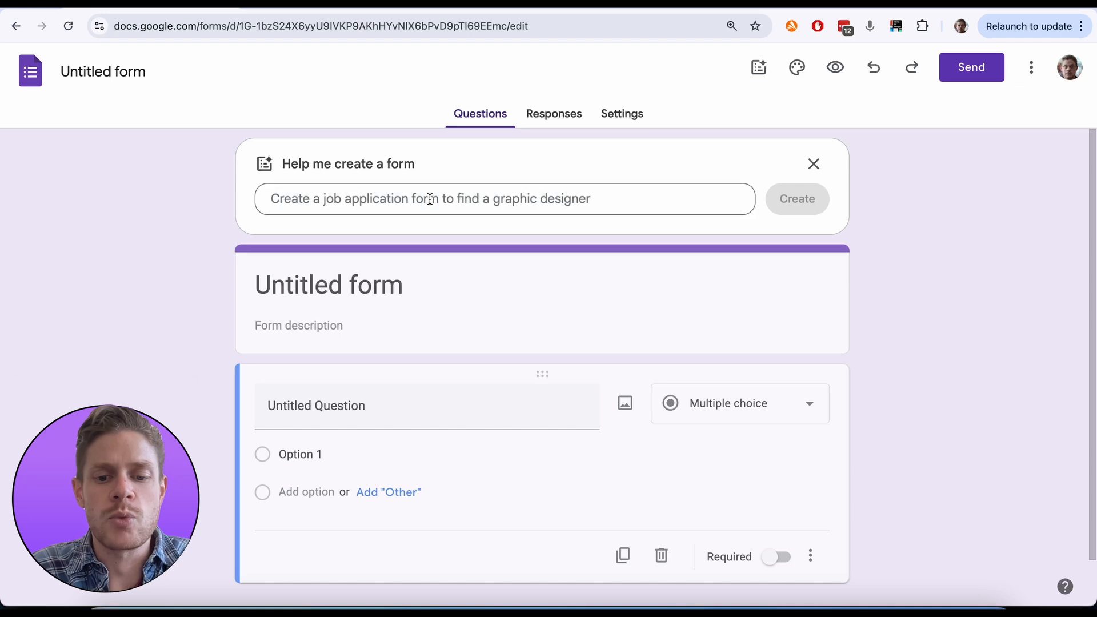
text(I'm conducti)
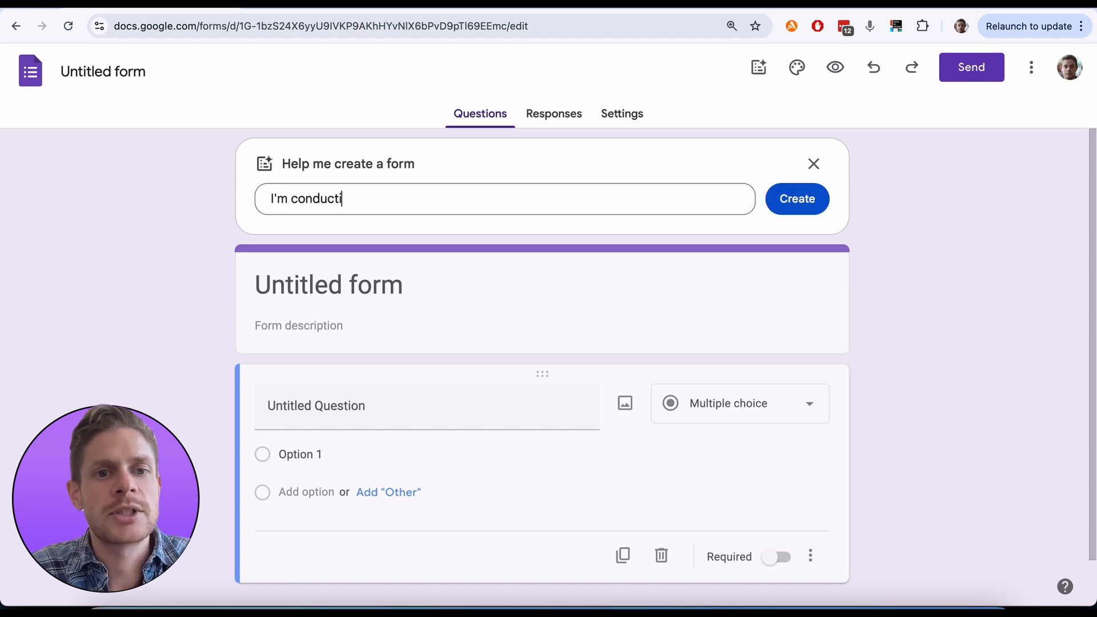
text(ng user research f)
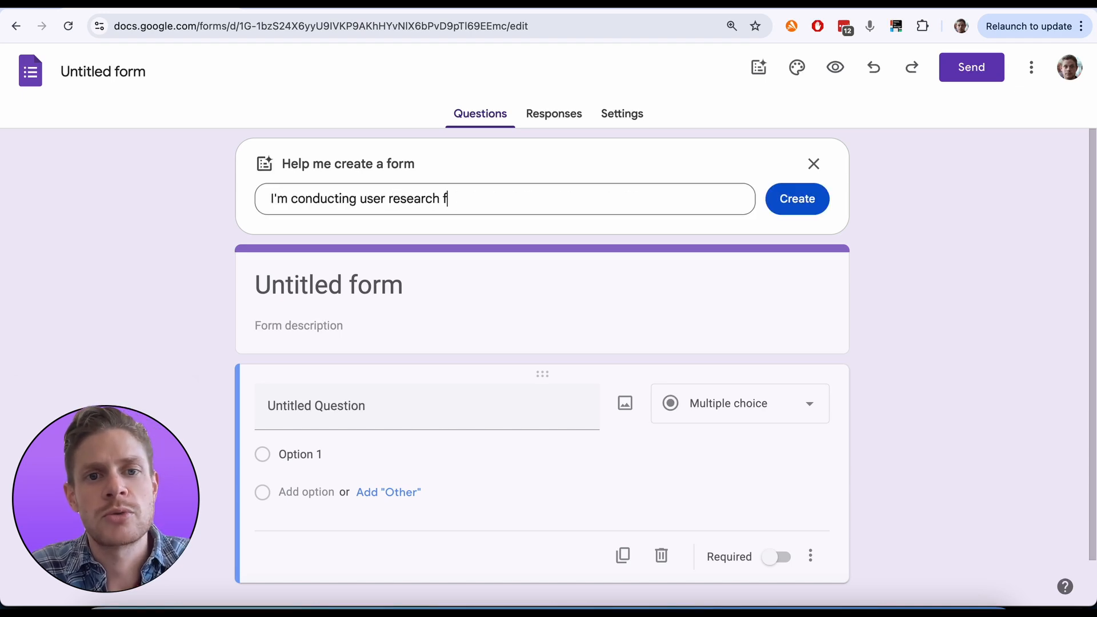
text(or a form-building )
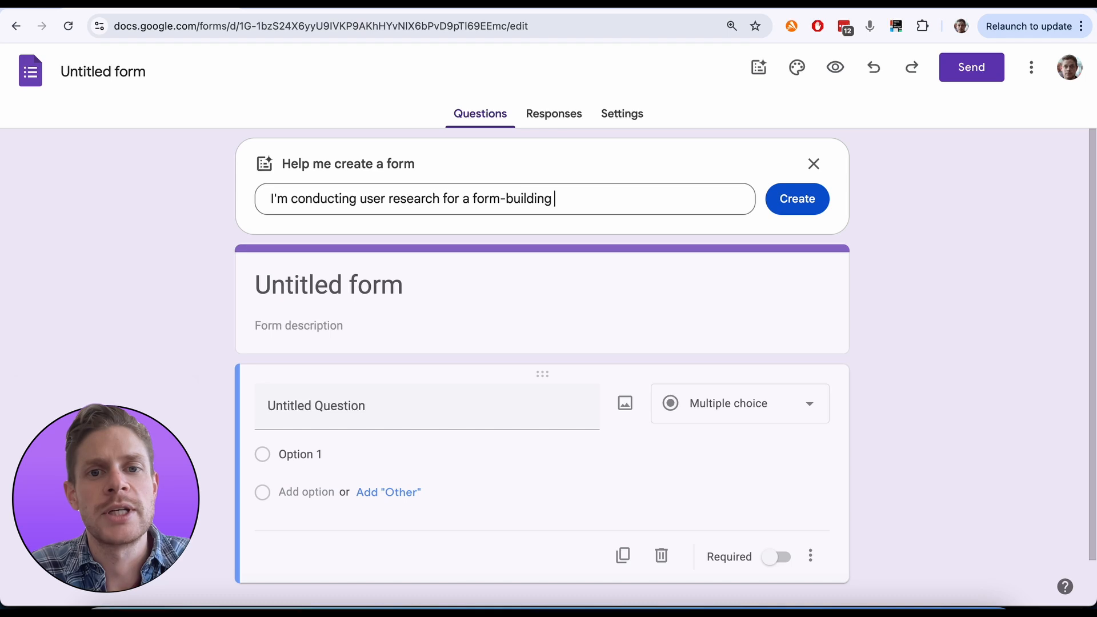
text(SaaS startup)
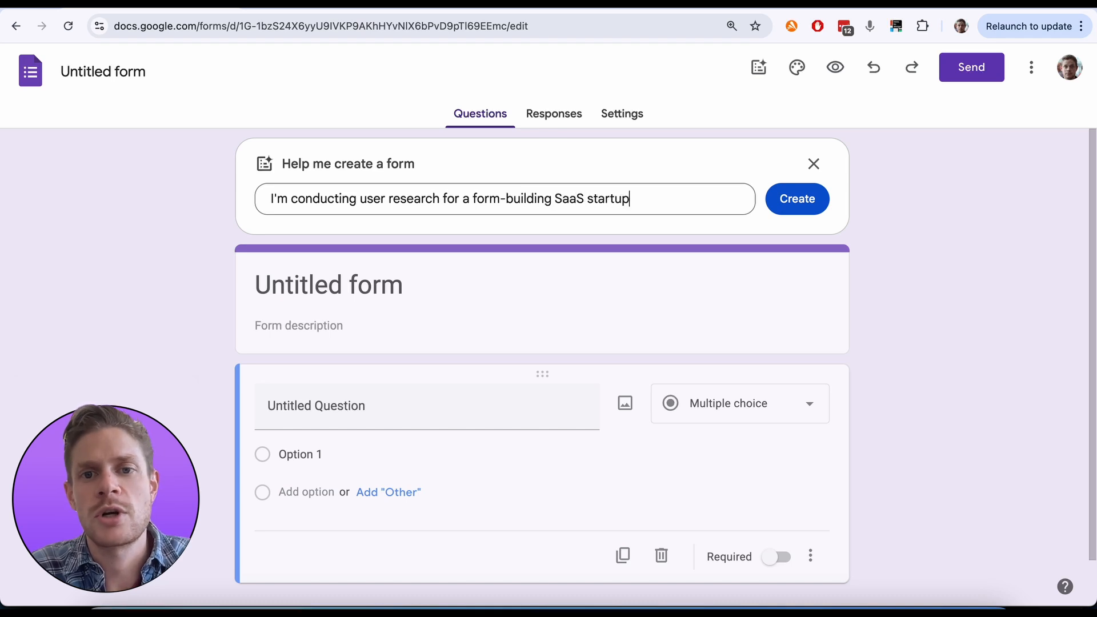
text(. I want to ask o)
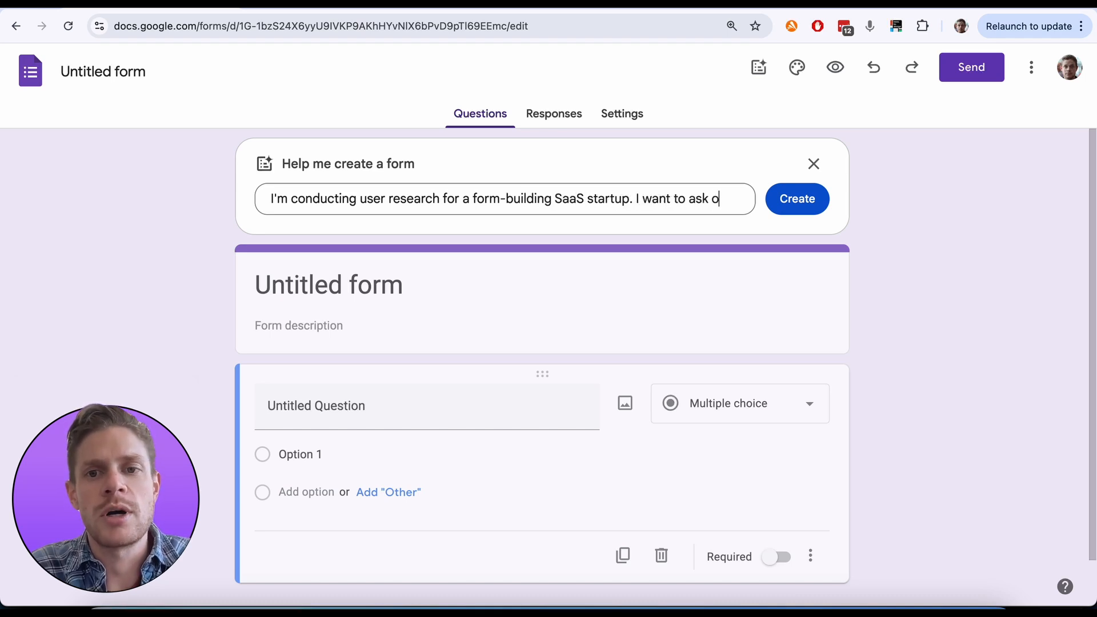
text(ur users about wh)
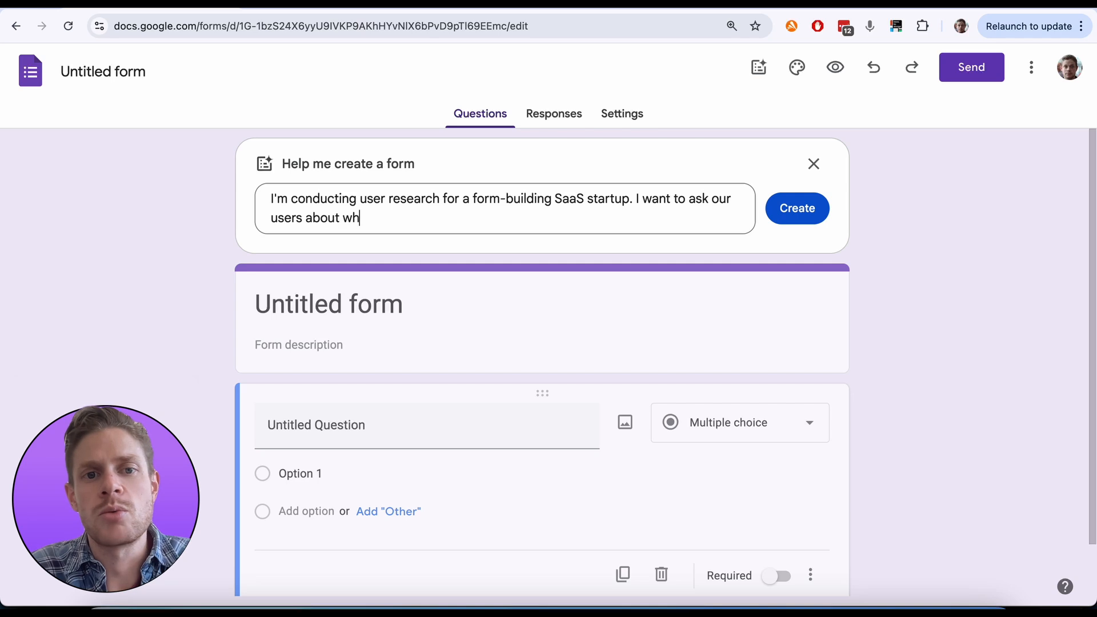
text(ich features they pre)
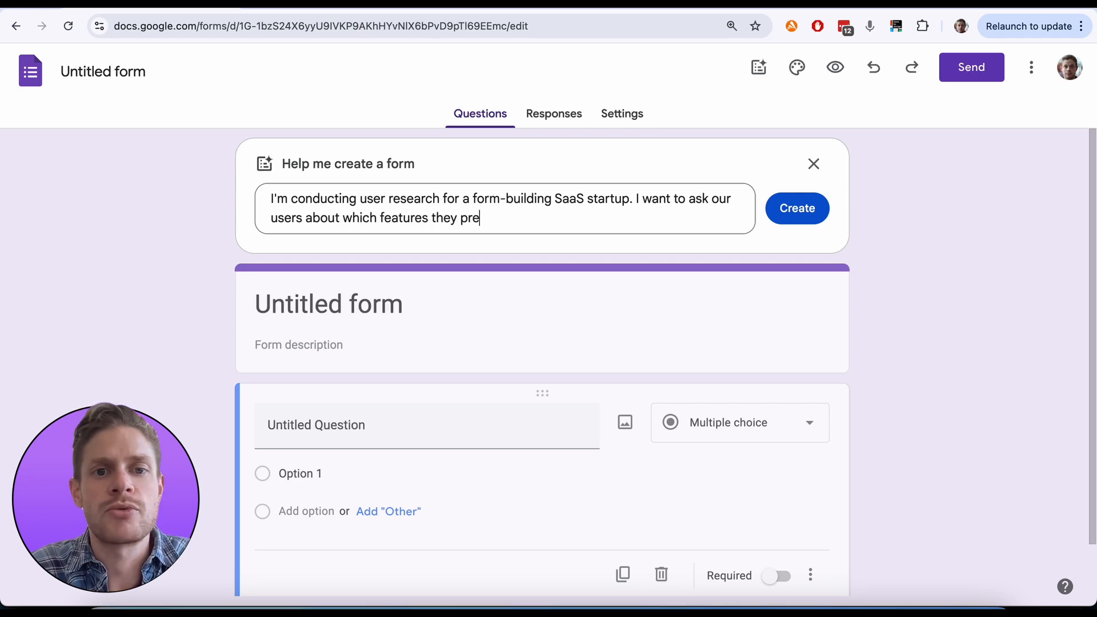
text(fer. This is)
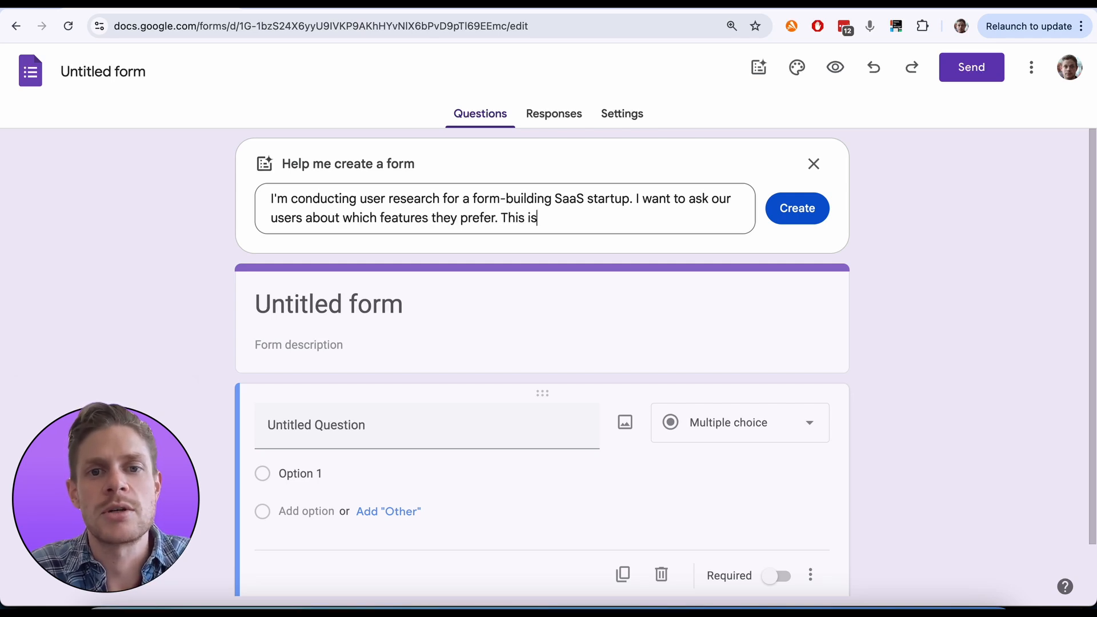
text( a UX survey.)
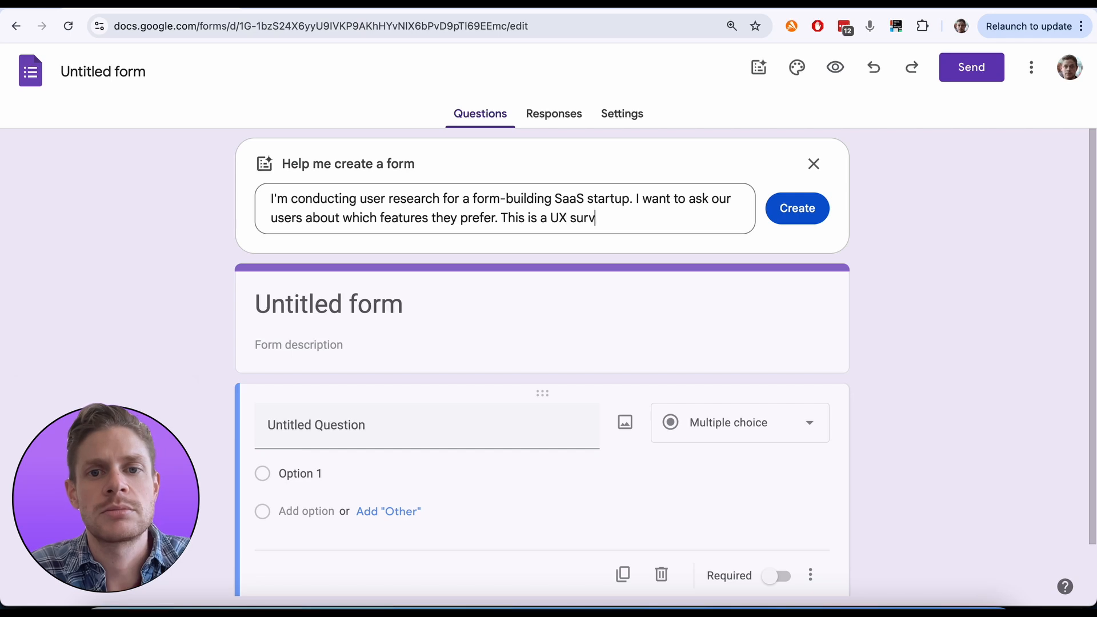
click(797, 205)
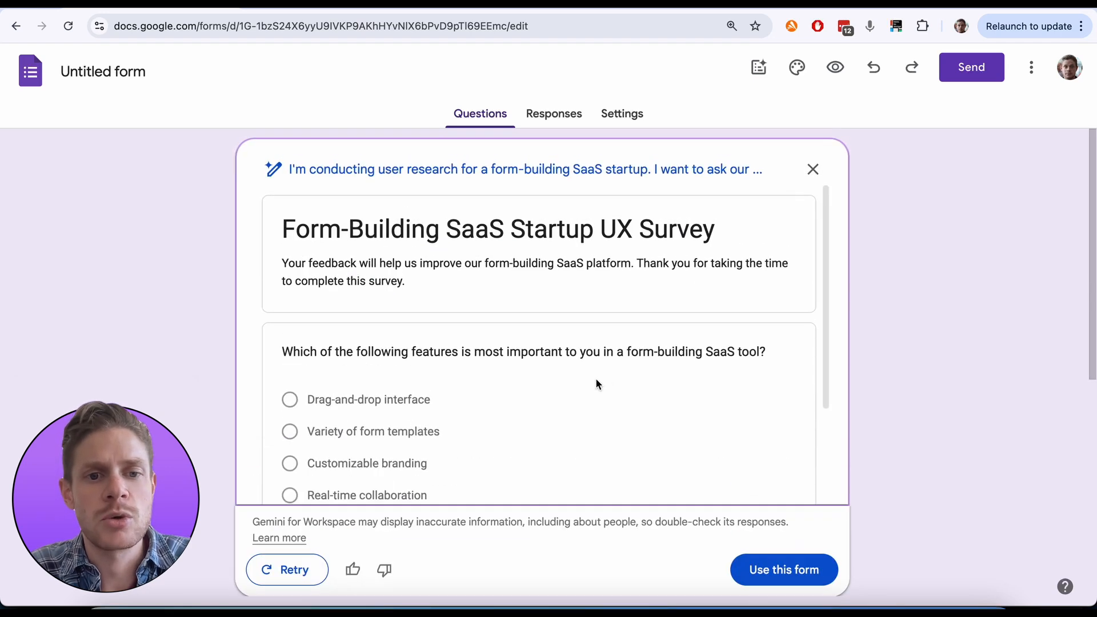
Review the generated UX survey draft from start to end, checking its title, description, questions, answer options and question types
scroll(598, 384, down, 2)
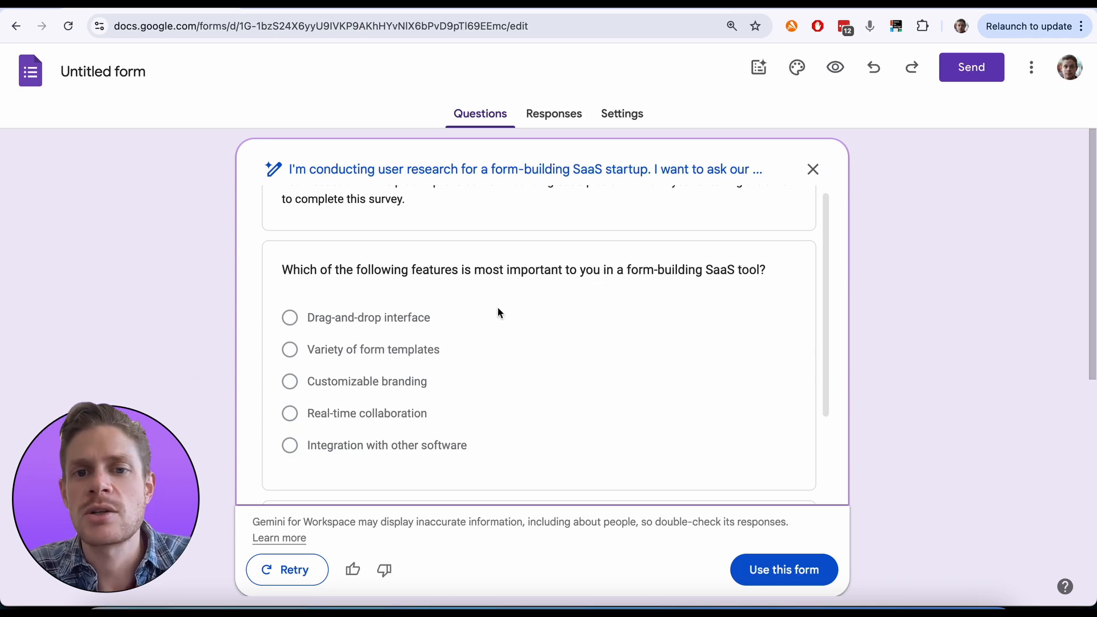
scroll(697, 293, up, 1)
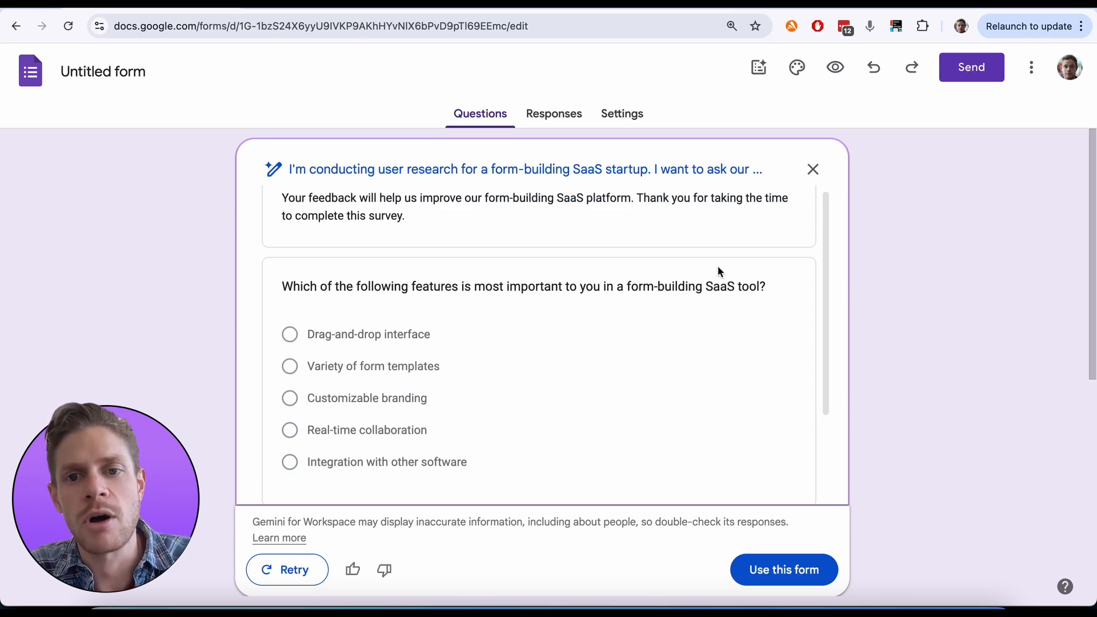
scroll(388, 360, down, 3)
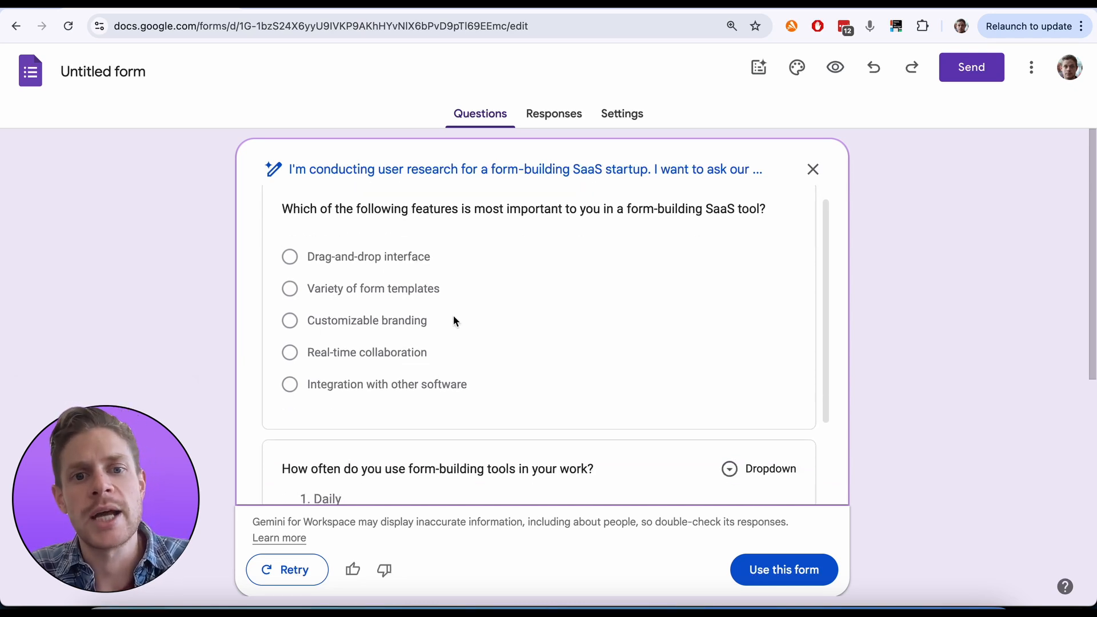
scroll(455, 321, down, 4)
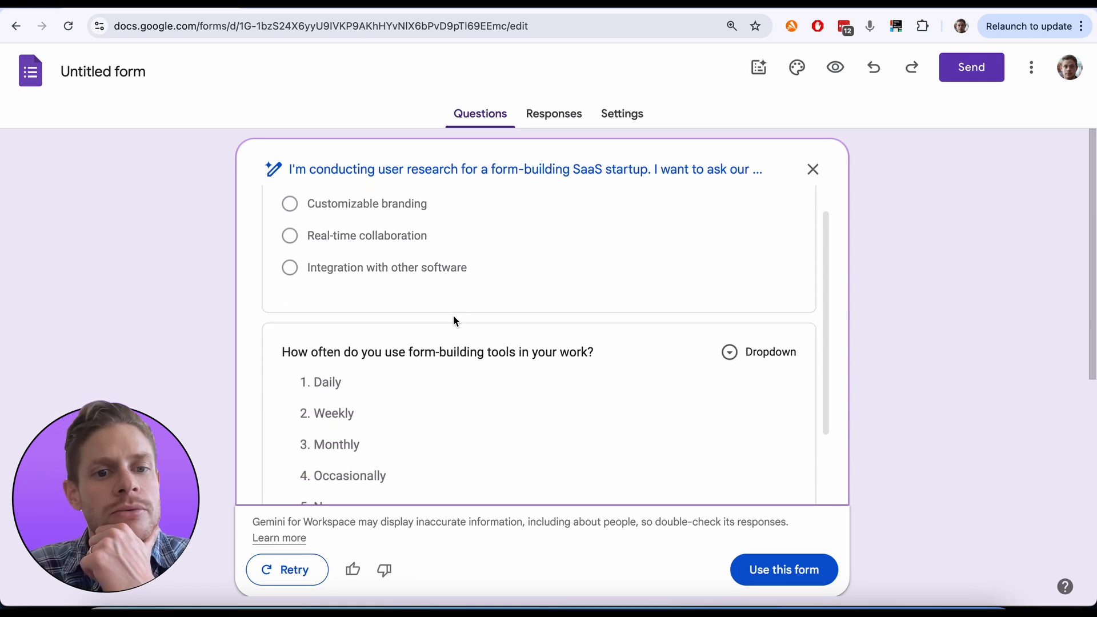
scroll(458, 329, down, 4)
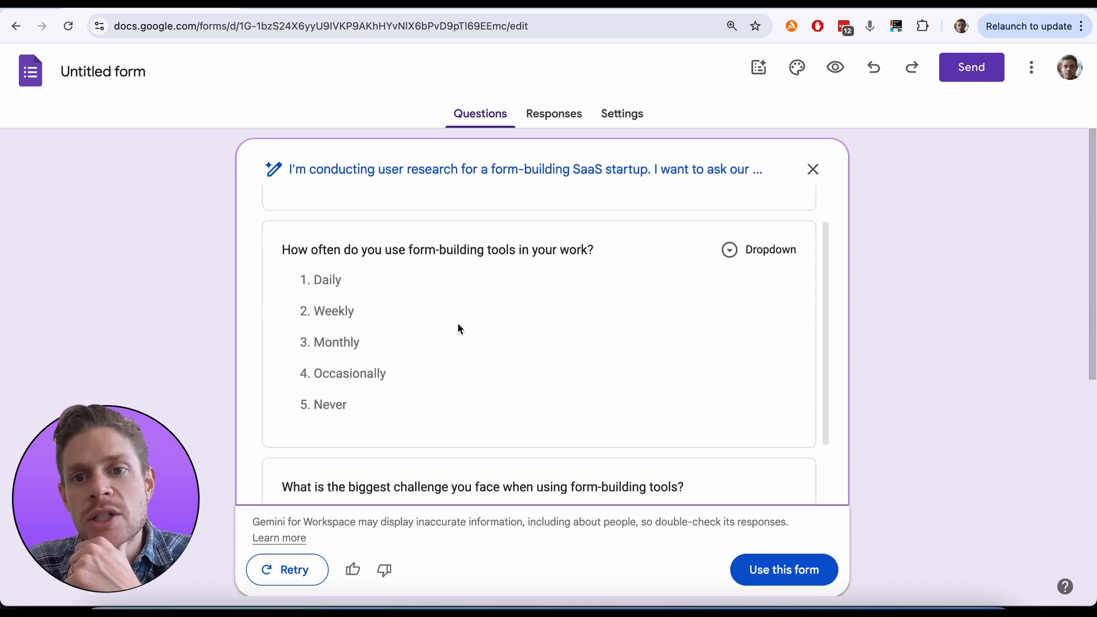
scroll(458, 329, down, 2)
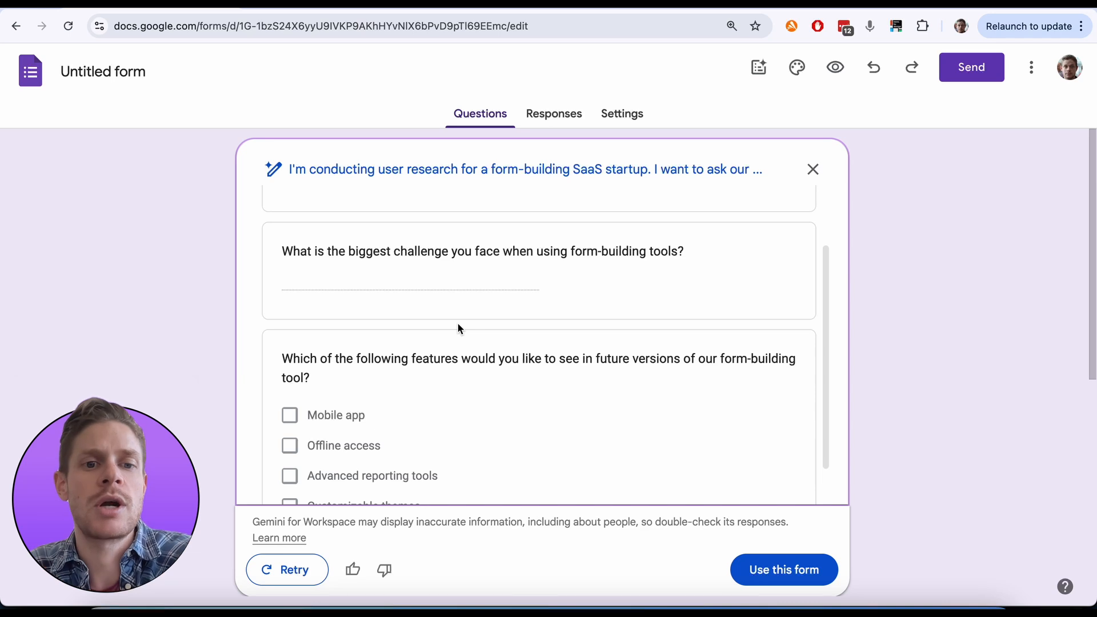
scroll(459, 329, down, 5)
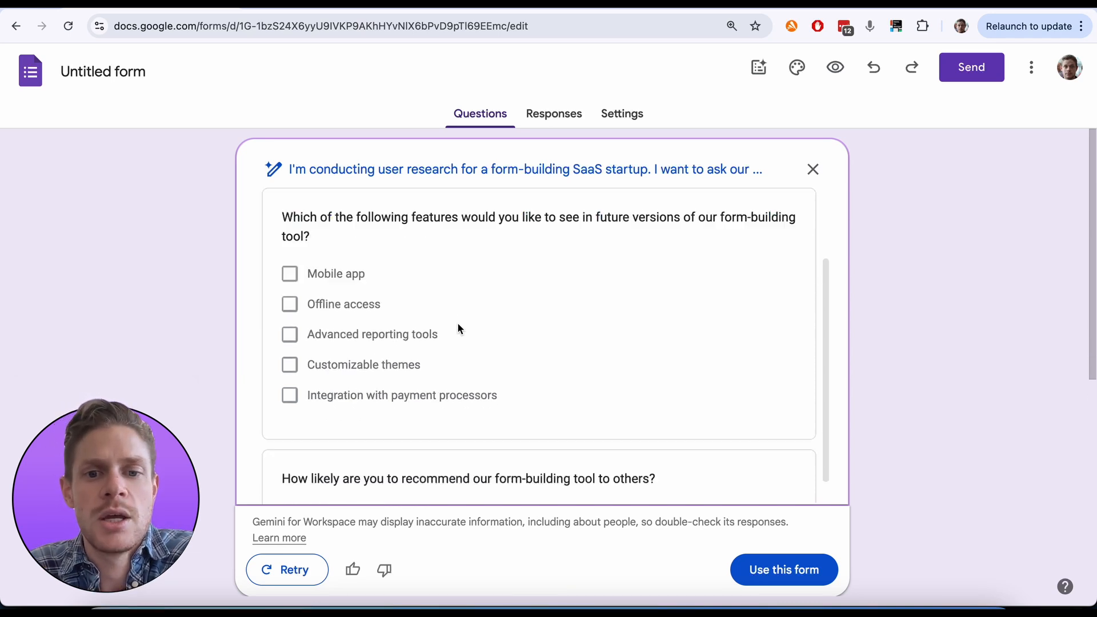
scroll(459, 329, down, 3)
scroll(459, 329, up, 1)
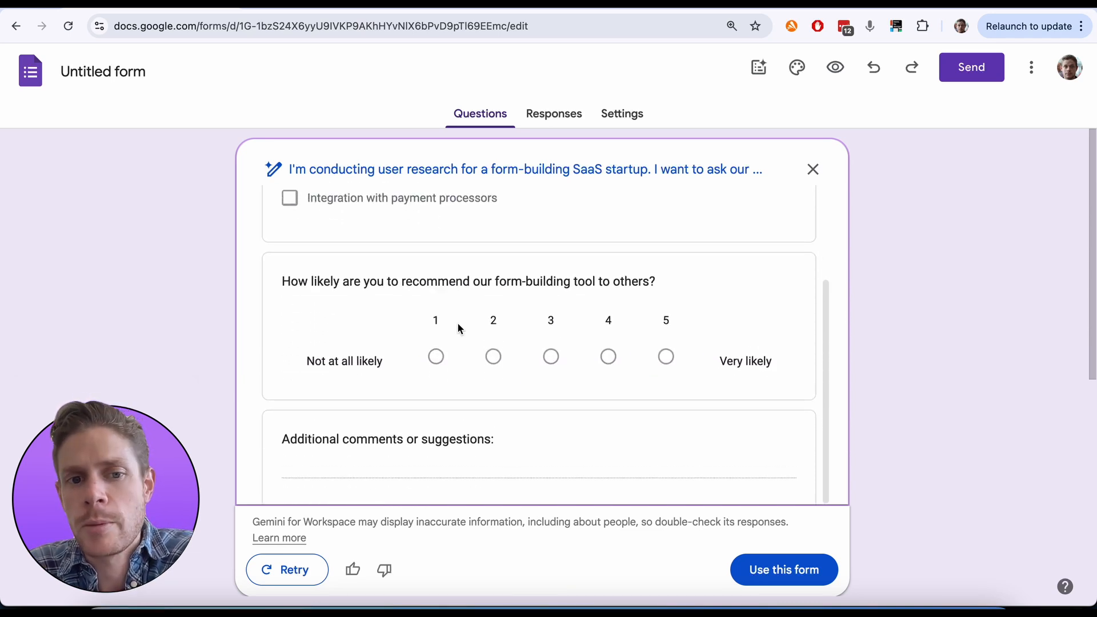
scroll(459, 329, up, 15)
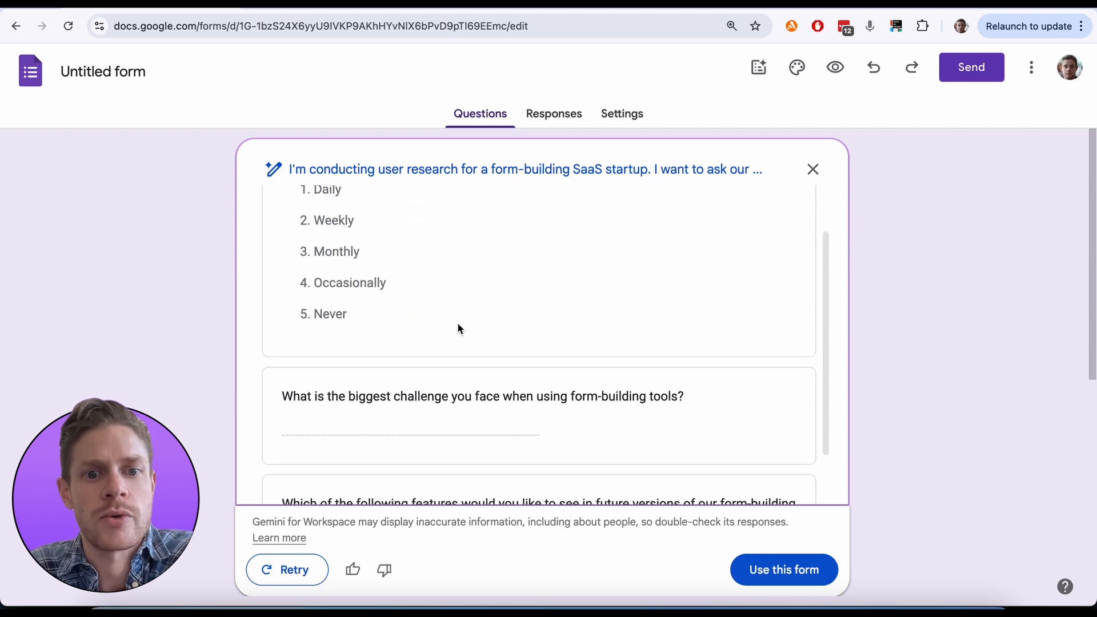
scroll(458, 329, up, 3)
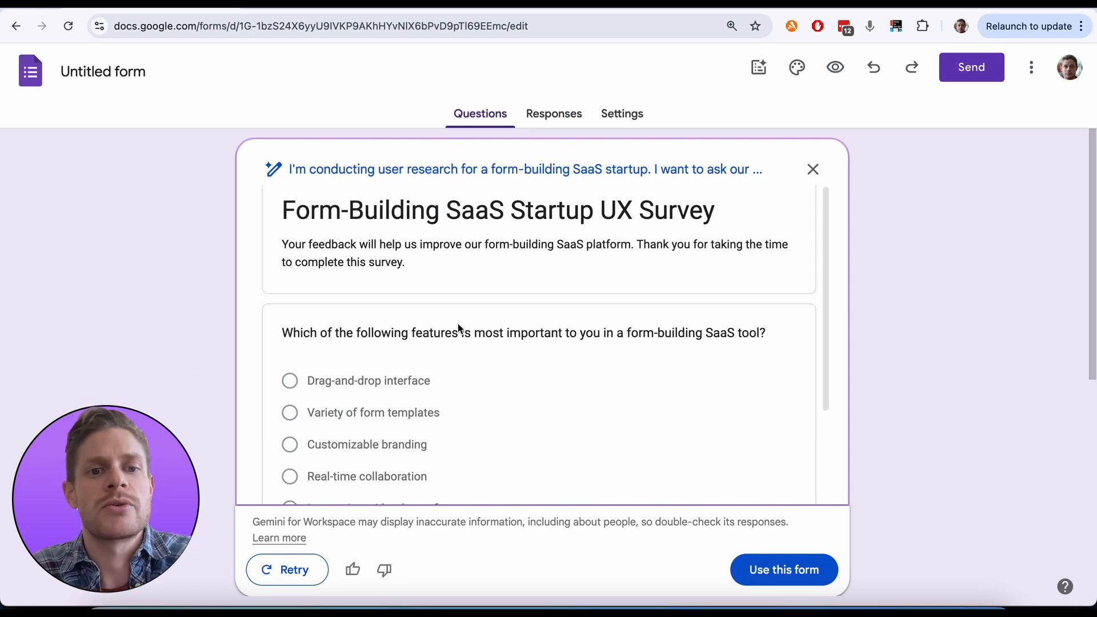
scroll(458, 323, up, 1)
scroll(536, 391, down, 1)
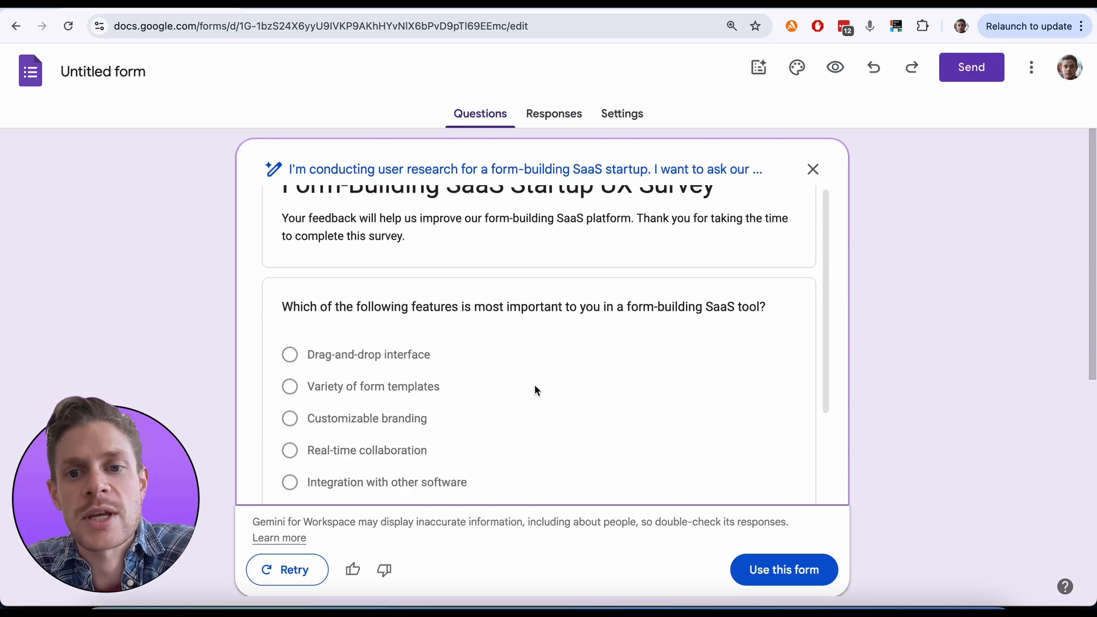
scroll(536, 391, down, 1)
scroll(535, 391, up, 2)
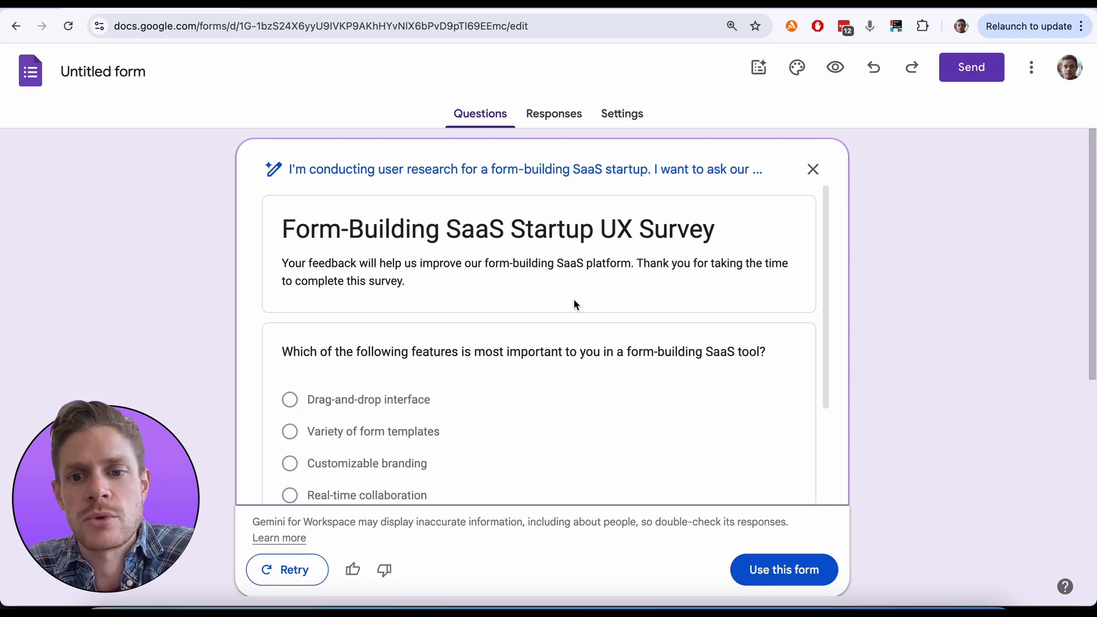
Back out of inserting the generated UX survey and discard the draft, returning to the blank form
click(776, 575)
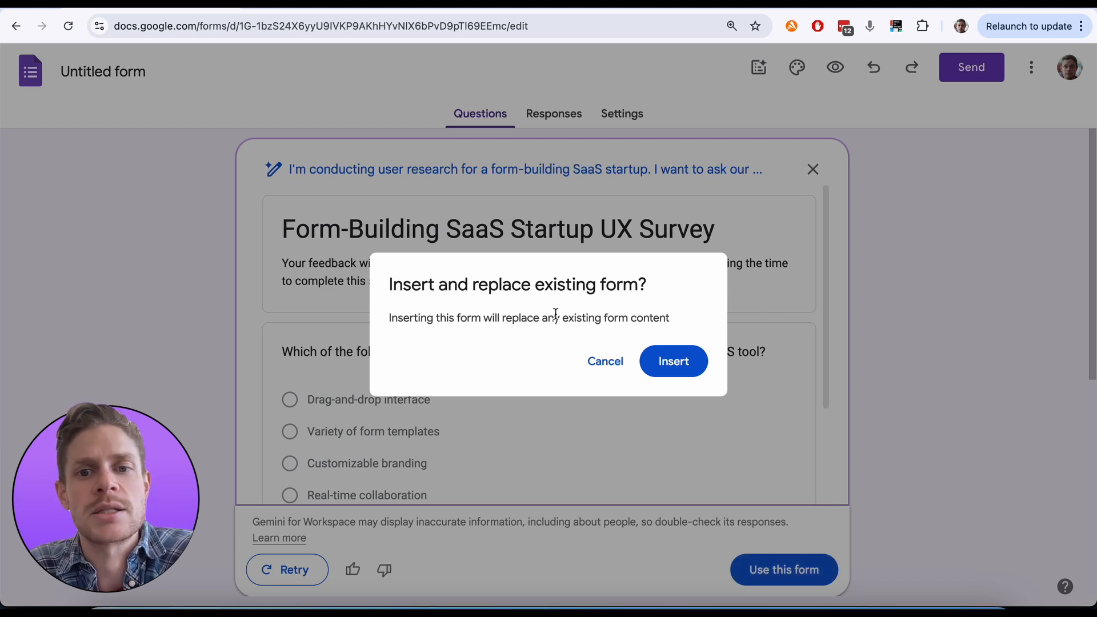
click(603, 362)
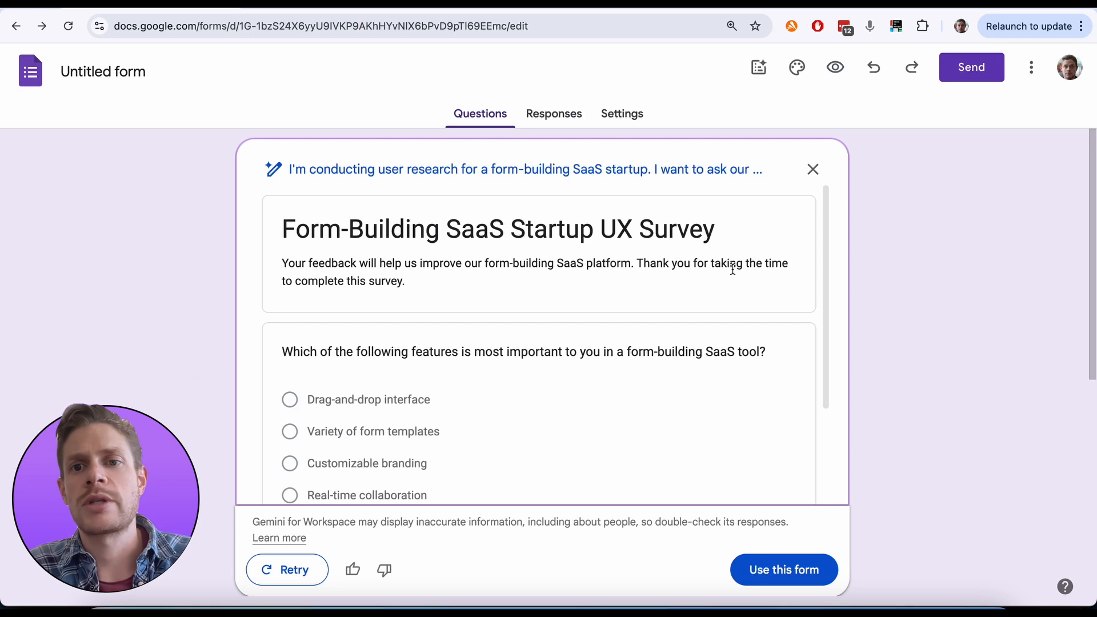
click(814, 175)
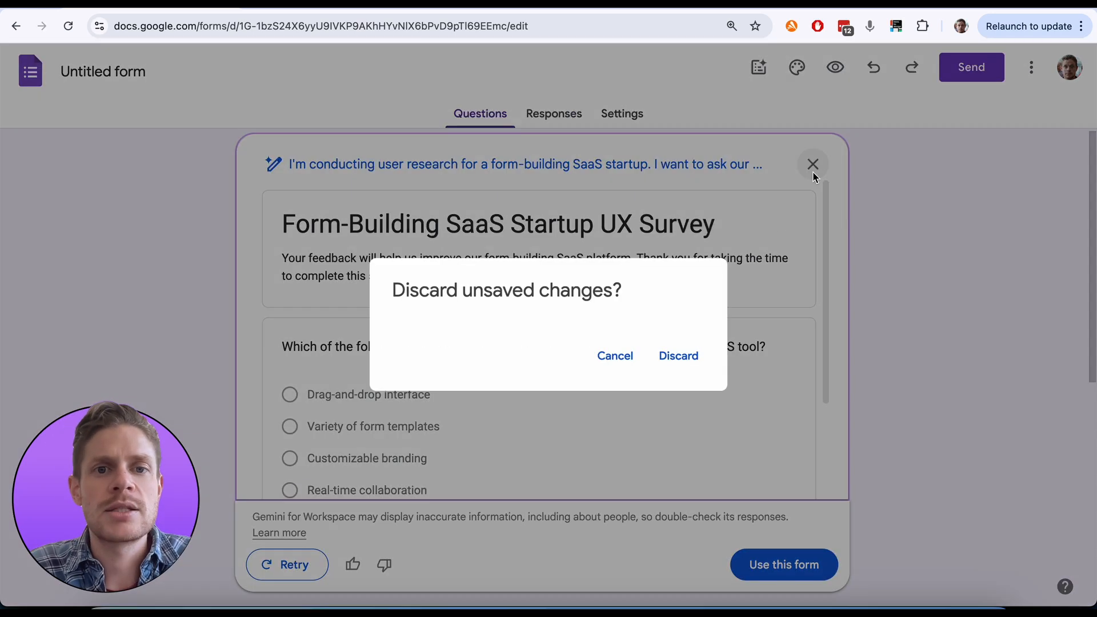
click(669, 355)
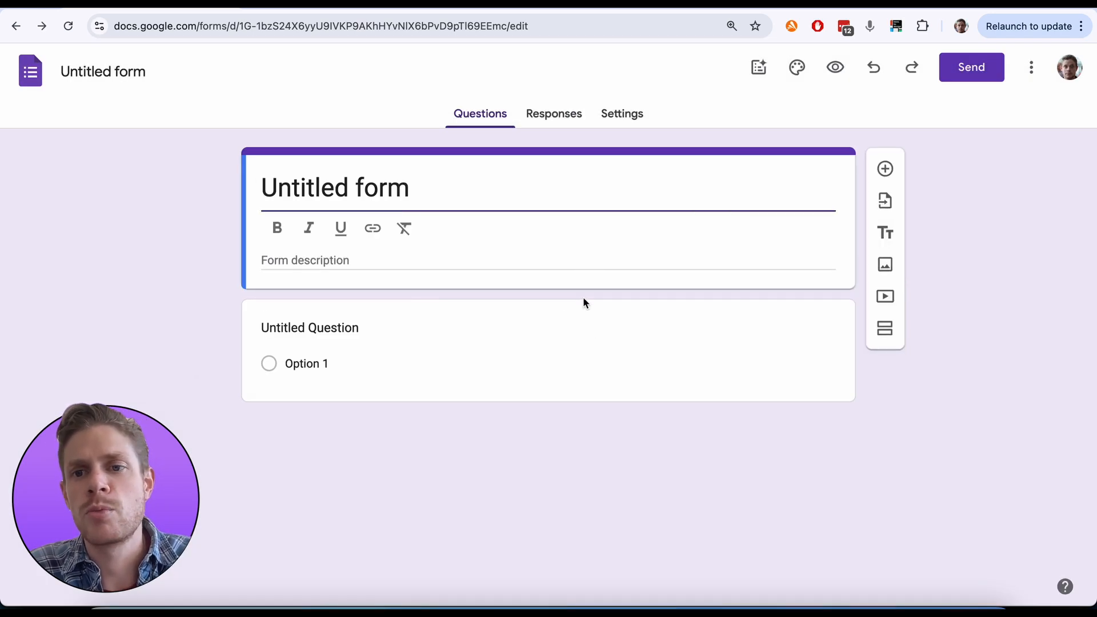
Add a second section to the blank form and a new multiple choice question inside that section
click(878, 330)
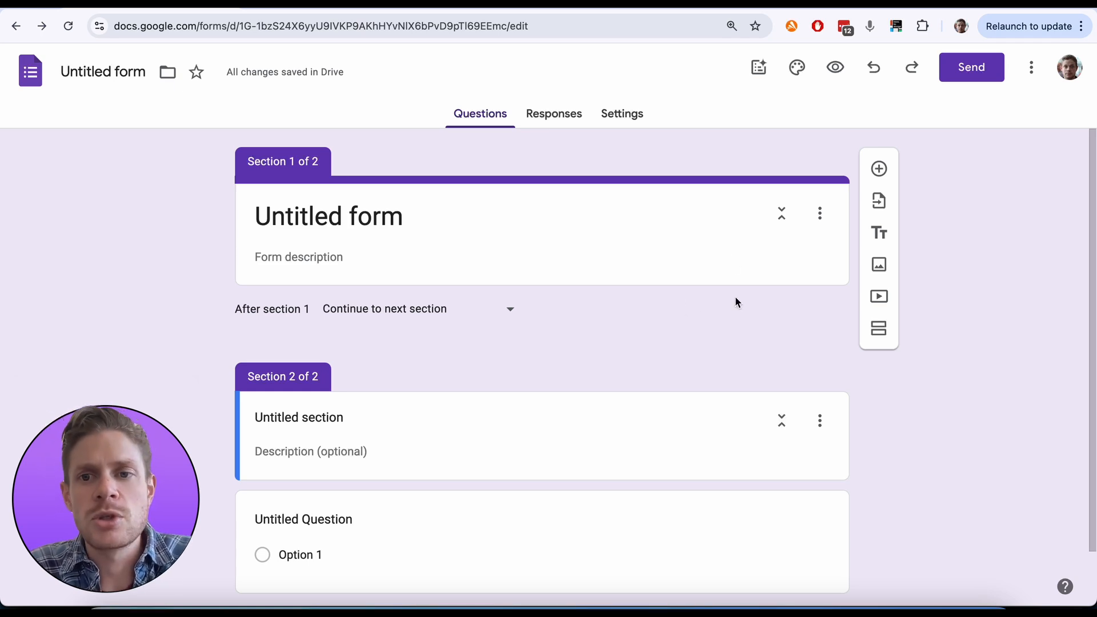
scroll(622, 416, down, 1)
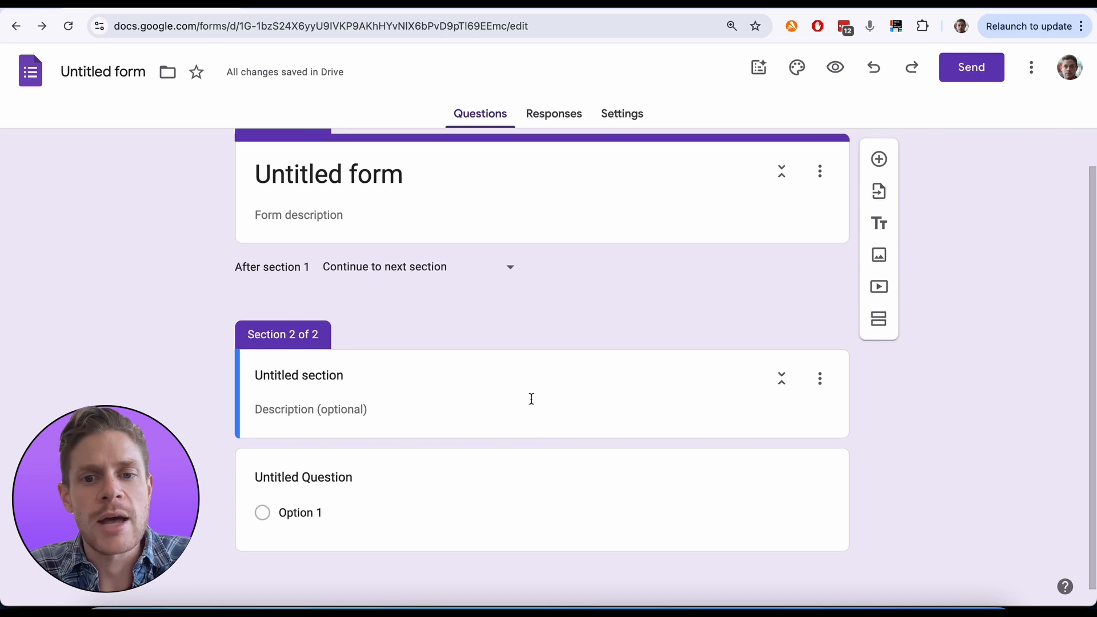
click(881, 159)
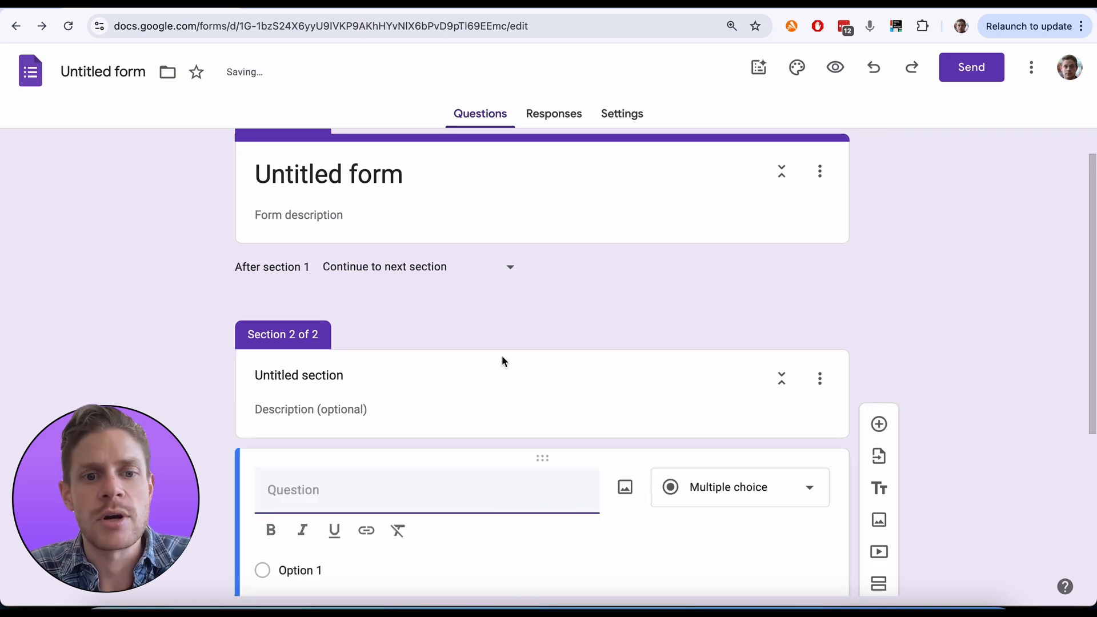
Enable going to a section based on the answer for the new question and inspect the destinations available for Option 1
click(811, 502)
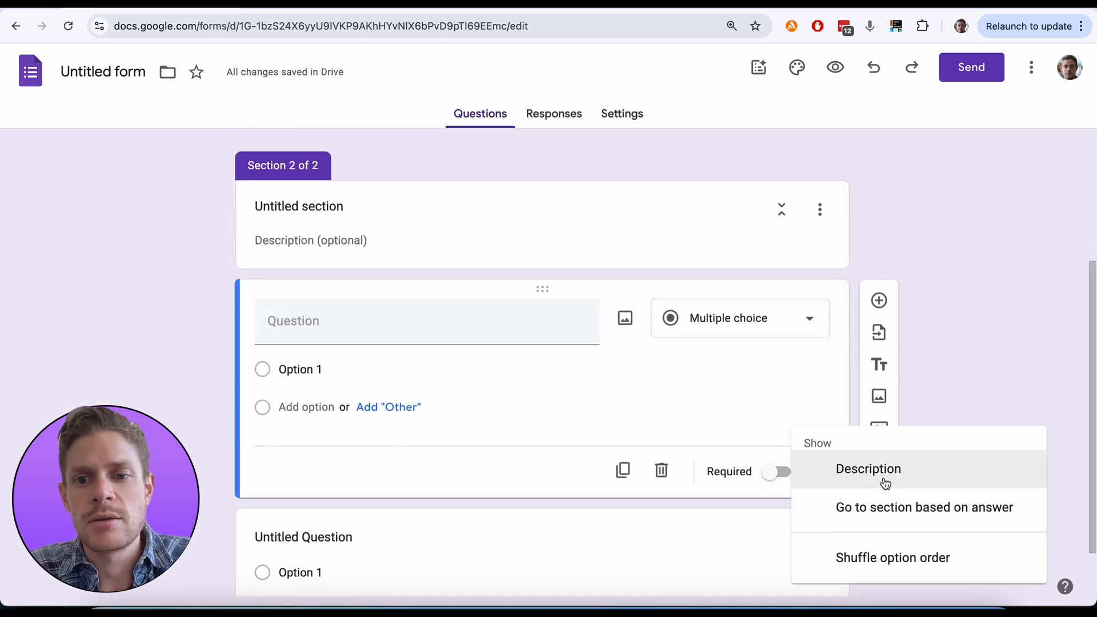
click(903, 507)
click(748, 373)
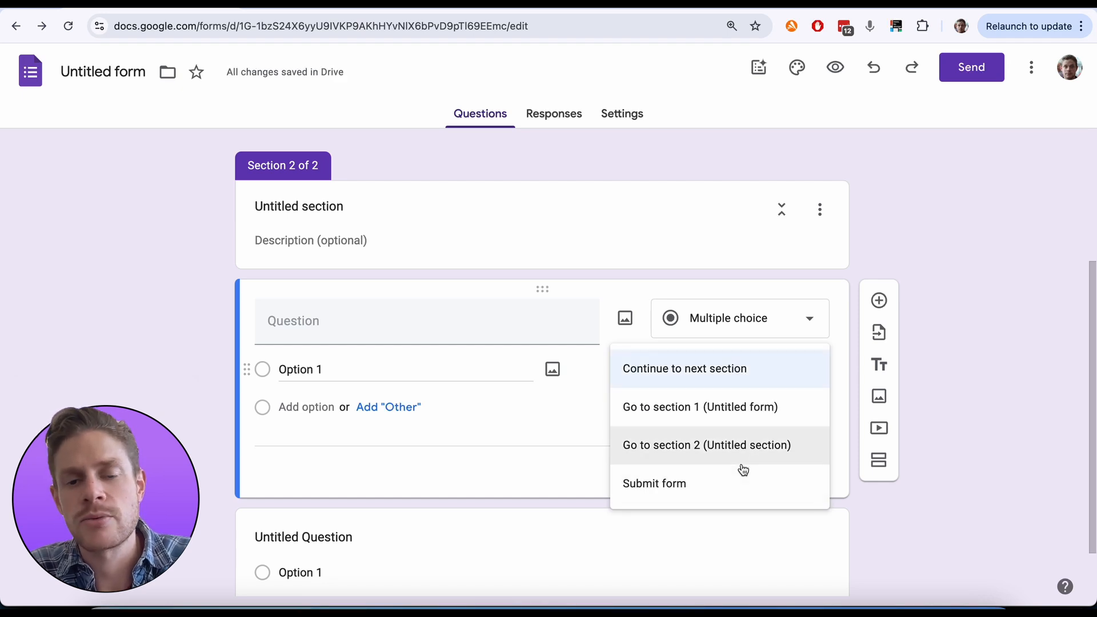
click(522, 455)
Generate an AI form from "Give me a form to ask for food preferences use two sections. one for personal information and one for food related questions"
scroll(521, 454, up, 4)
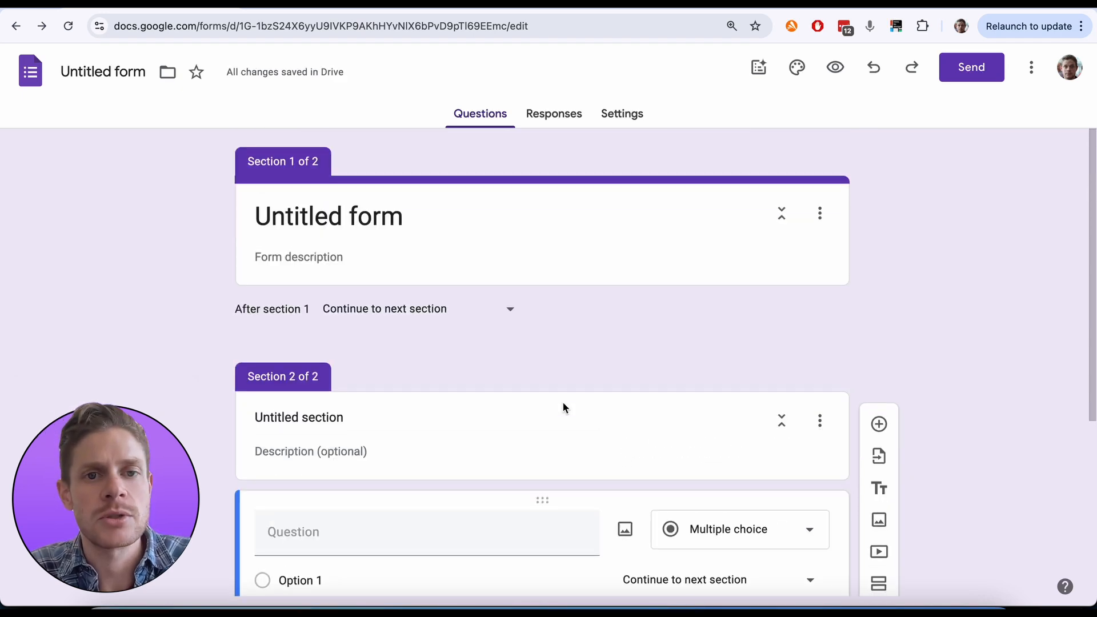
click(759, 67)
click(357, 205)
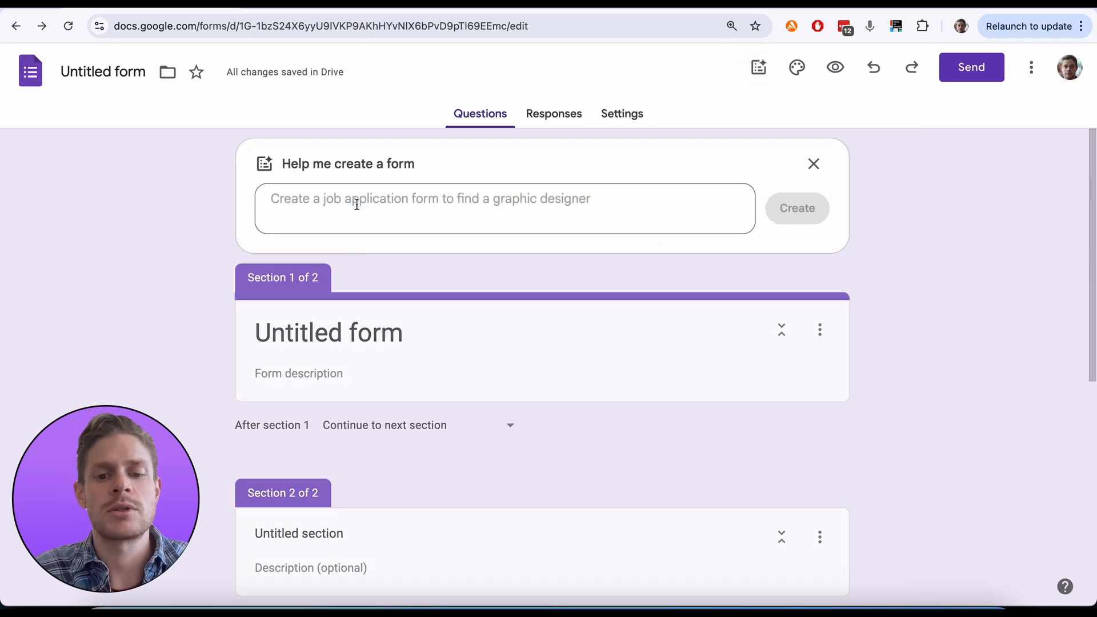
text(Give me a form to ask for)
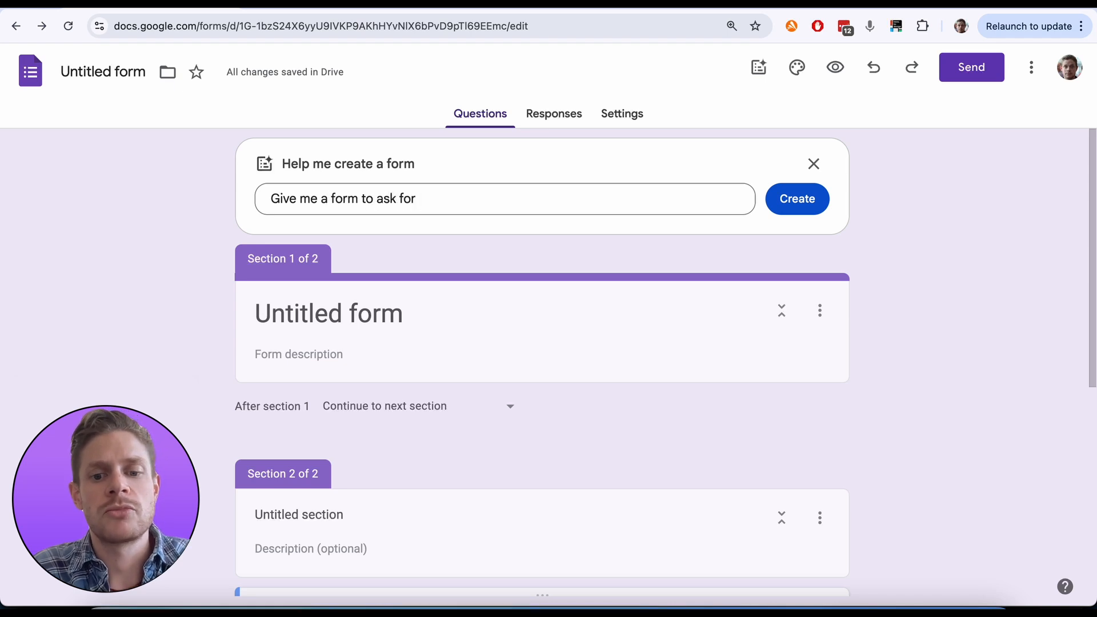
text( food preferences u)
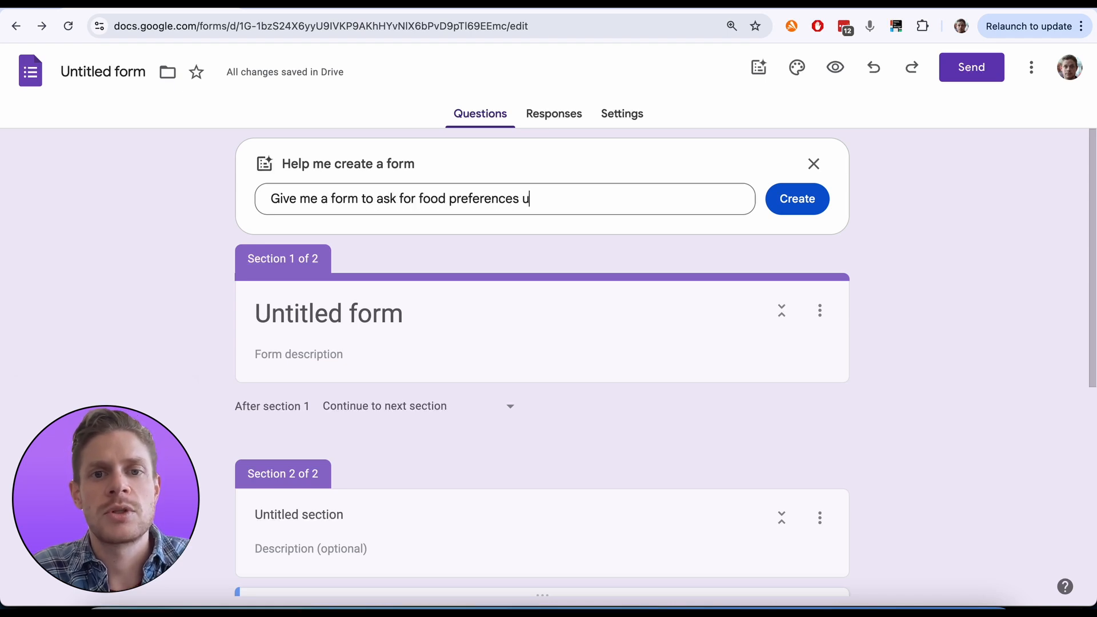
text(se two sectionsL)
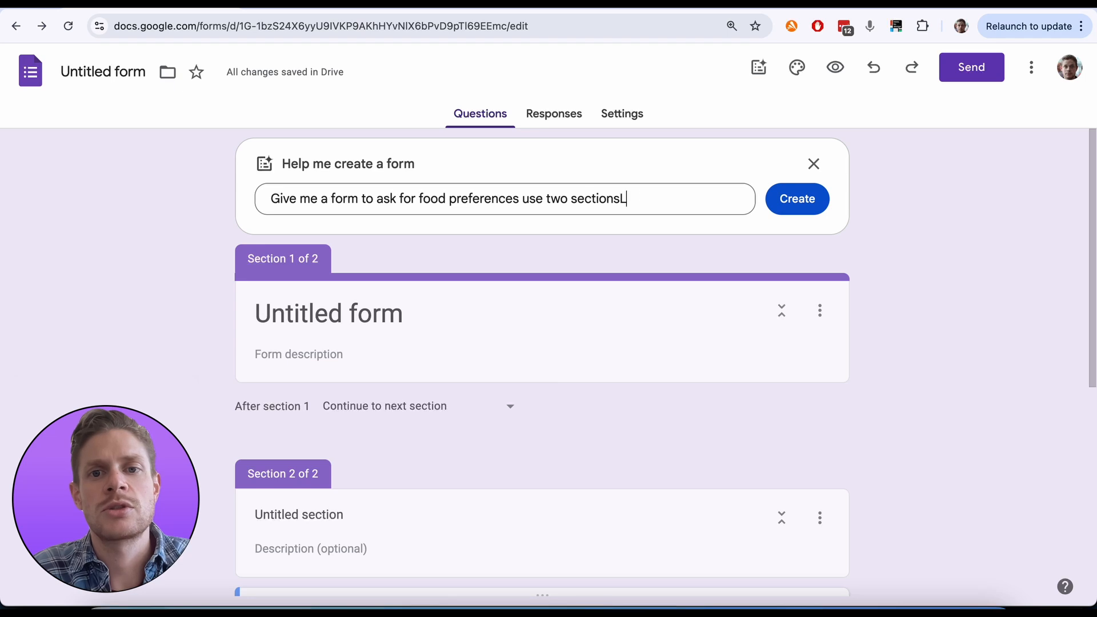
text(, on)
key(BackSpace)
key(BackSpace)
key(BackSpace)
key(BackSpace)
text(one)
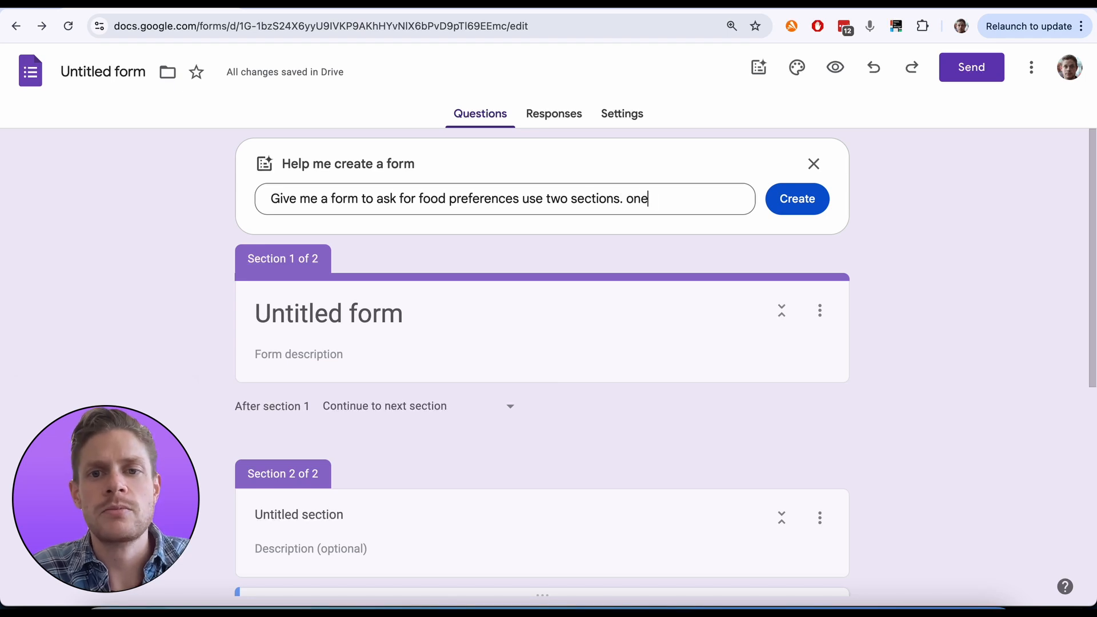
text( for ferso)
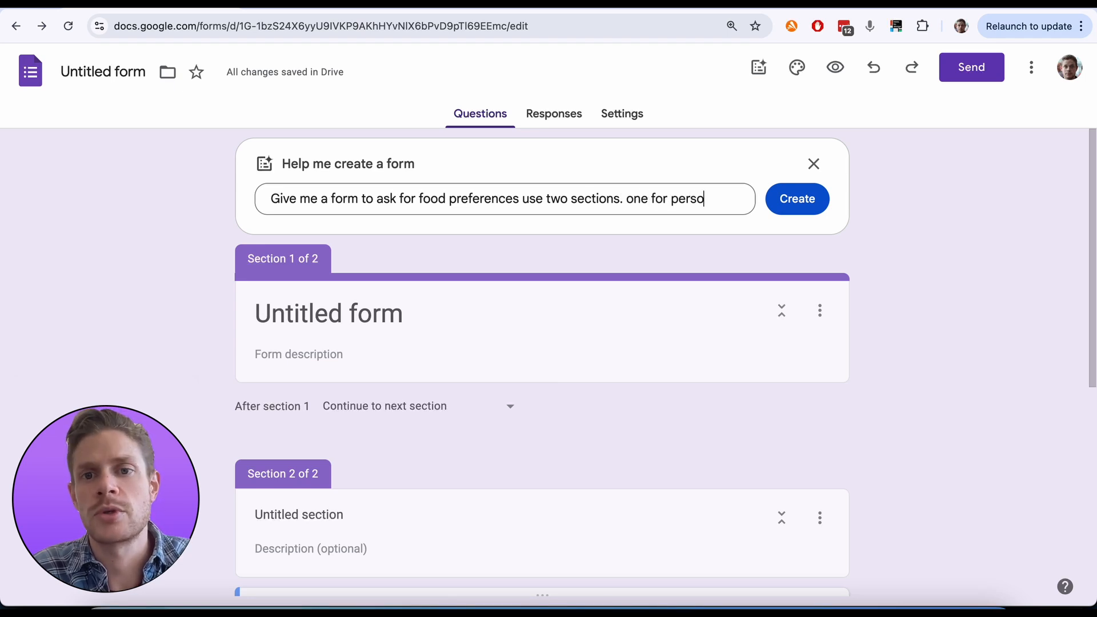
text(nal information and )
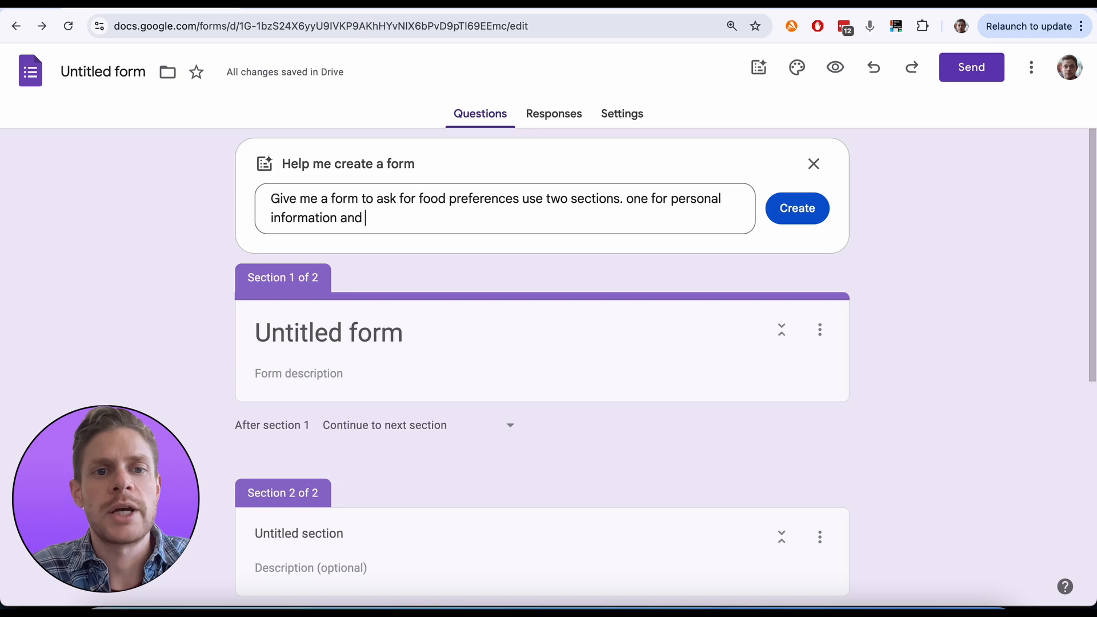
text(one for food related questions)
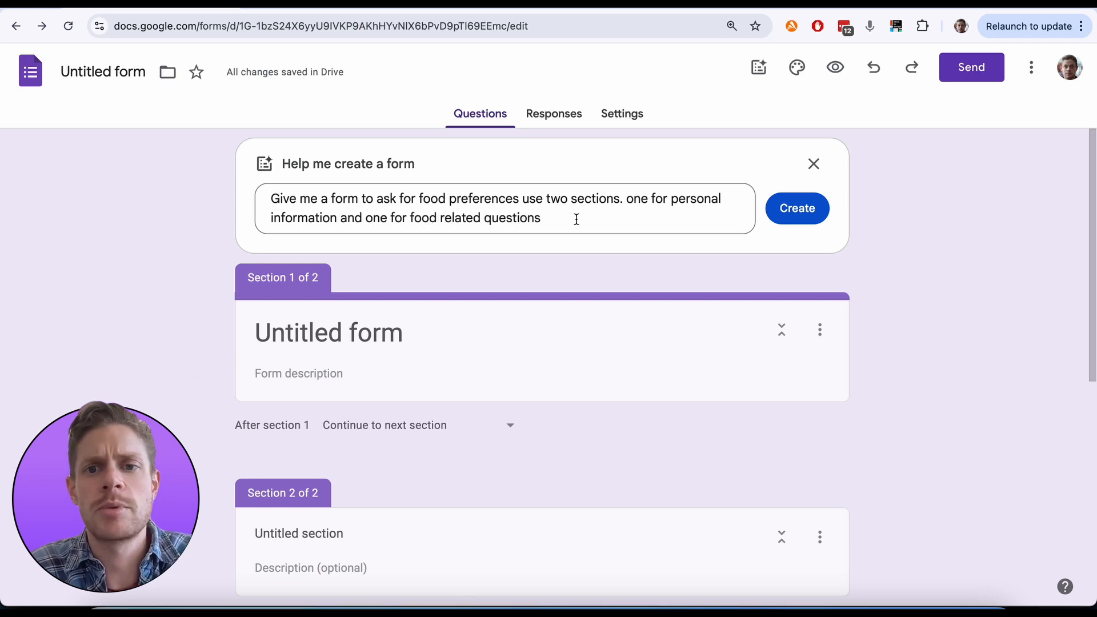
click(795, 214)
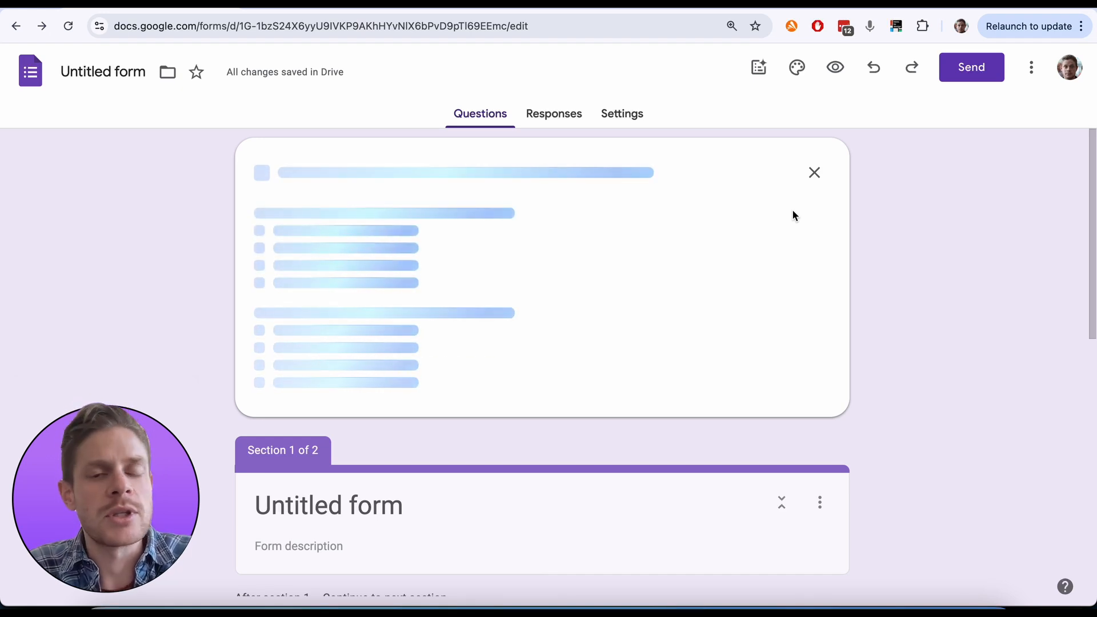
Review the generated food preference survey from start to end for its questions and section structure, and discard the draft
scroll(625, 316, down, 10)
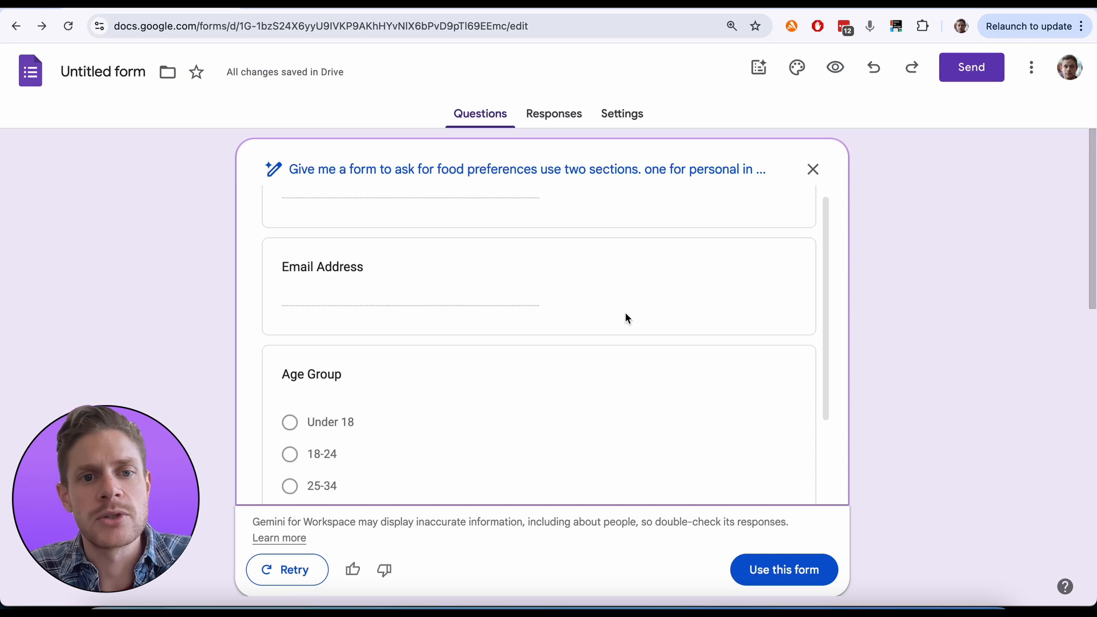
scroll(626, 315, down, 5)
scroll(625, 314, up, 15)
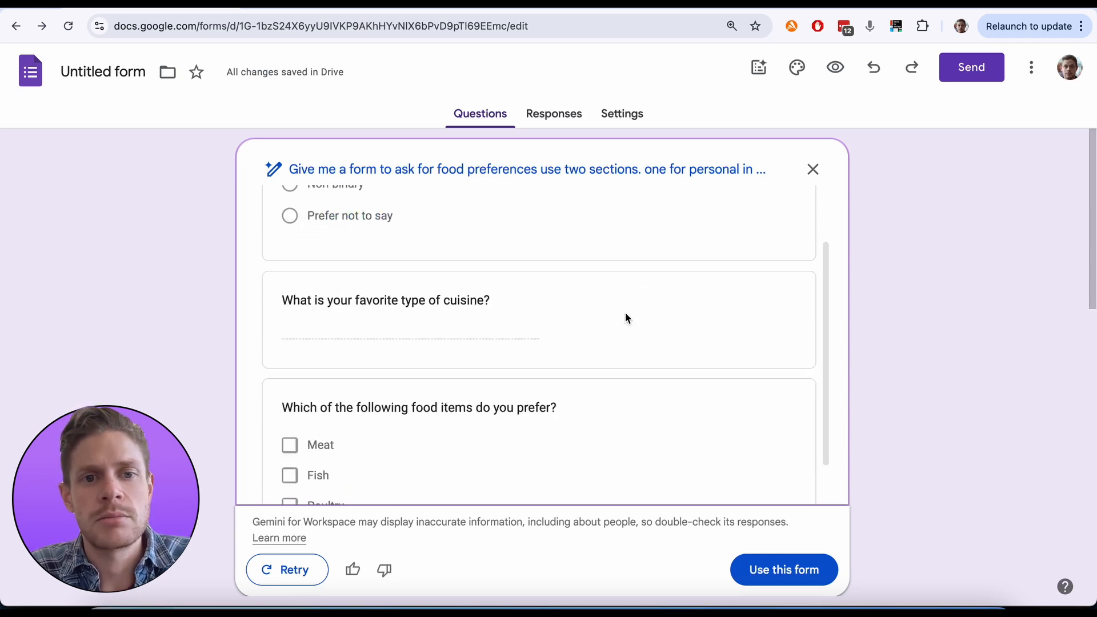
scroll(626, 319, up, 2)
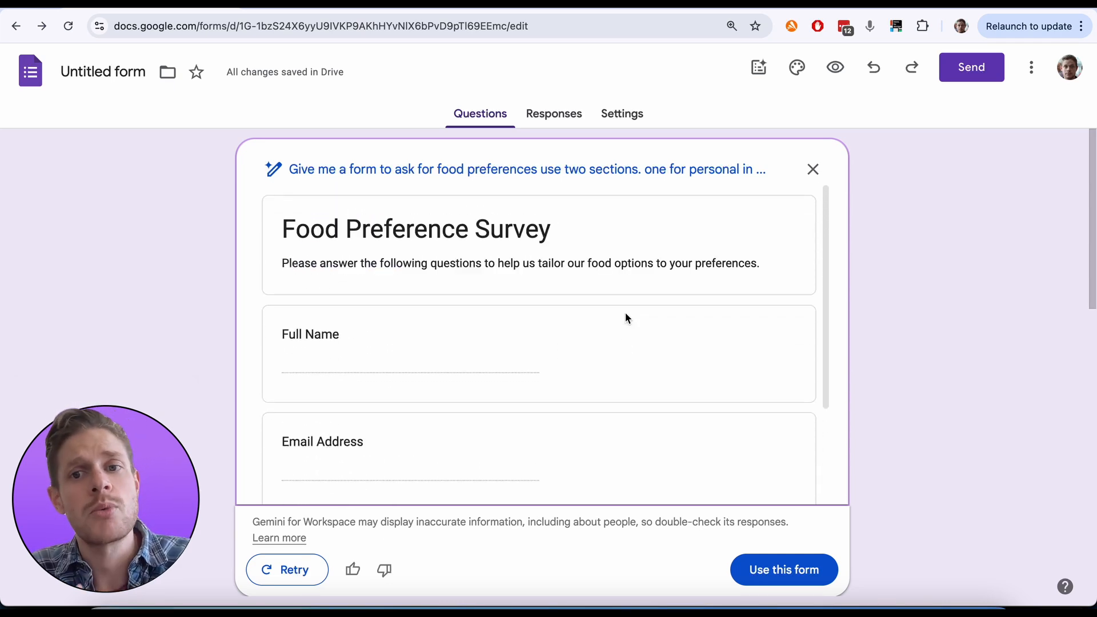
scroll(626, 318, down, 8)
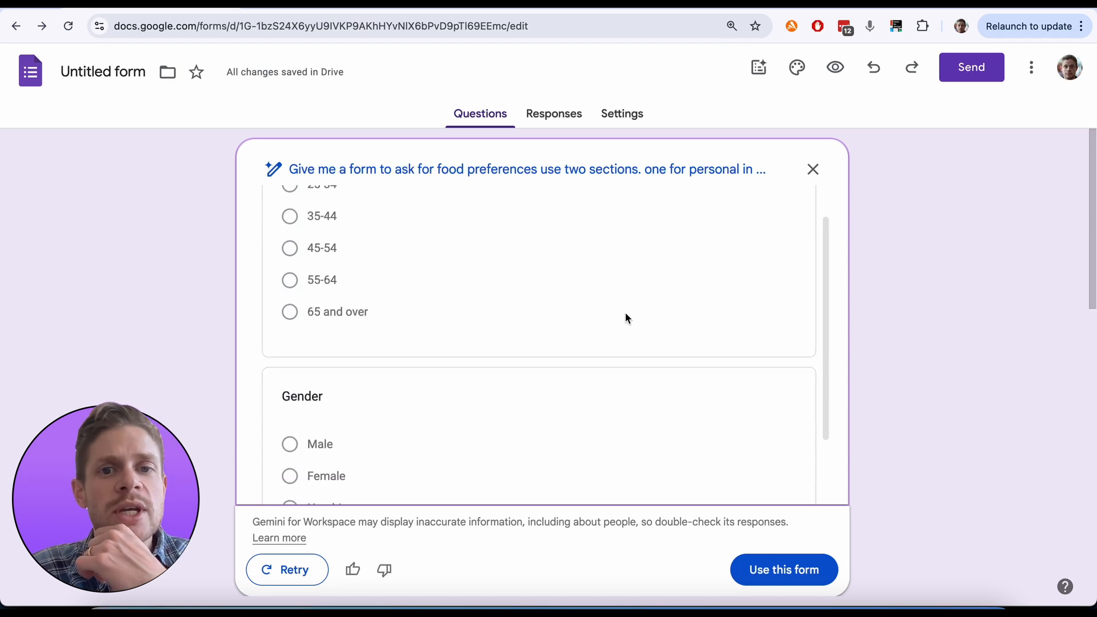
scroll(626, 315, down, 10)
scroll(625, 314, up, 3)
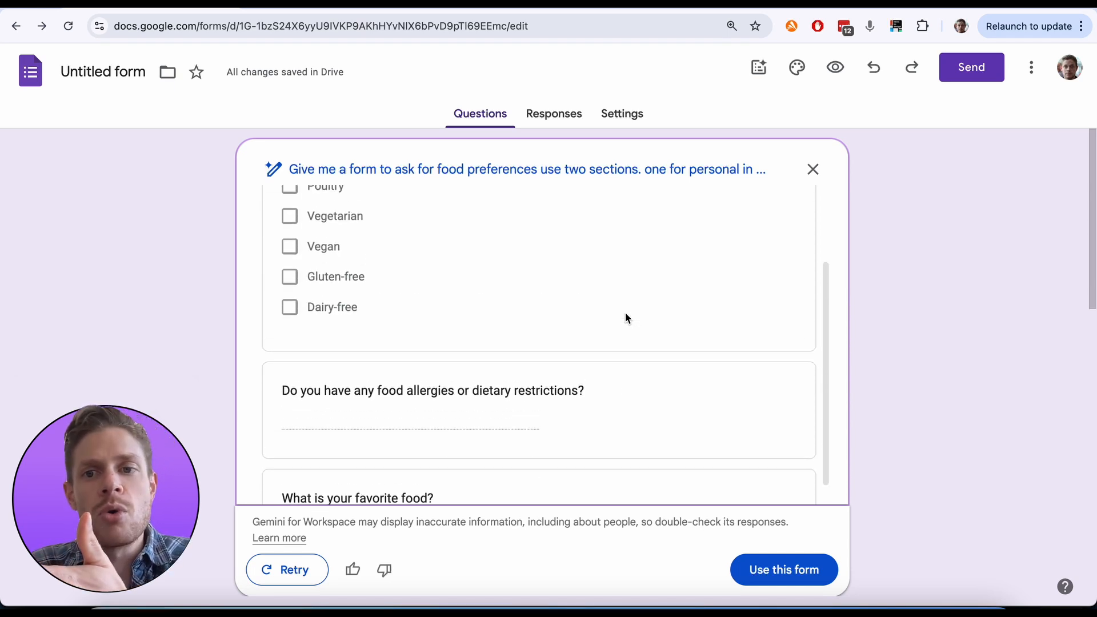
scroll(625, 316, up, 10)
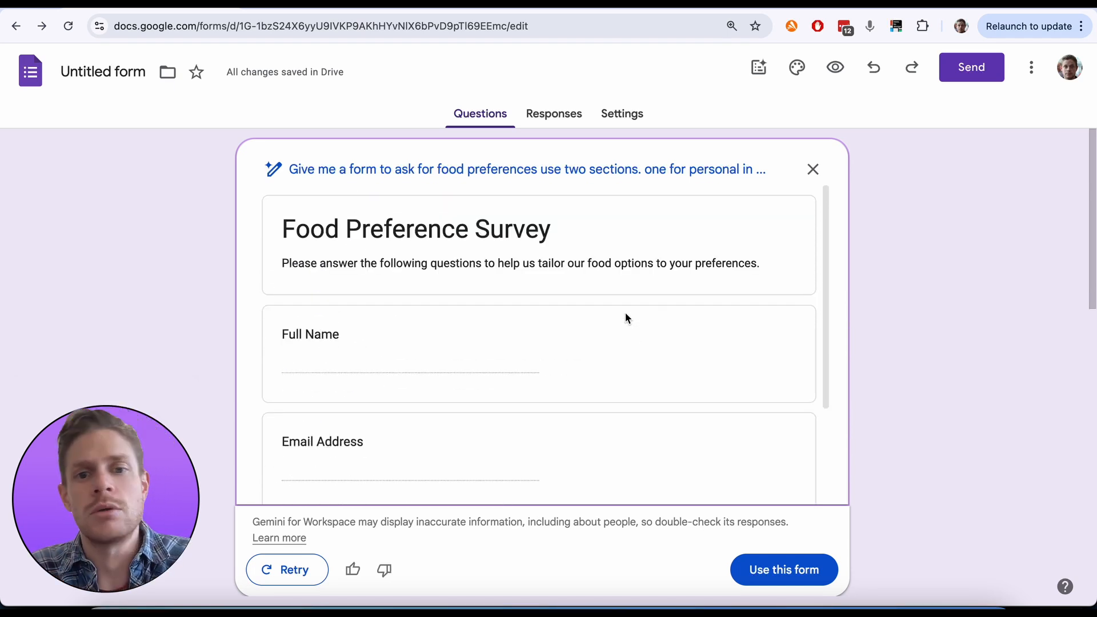
scroll(692, 347, down, 6)
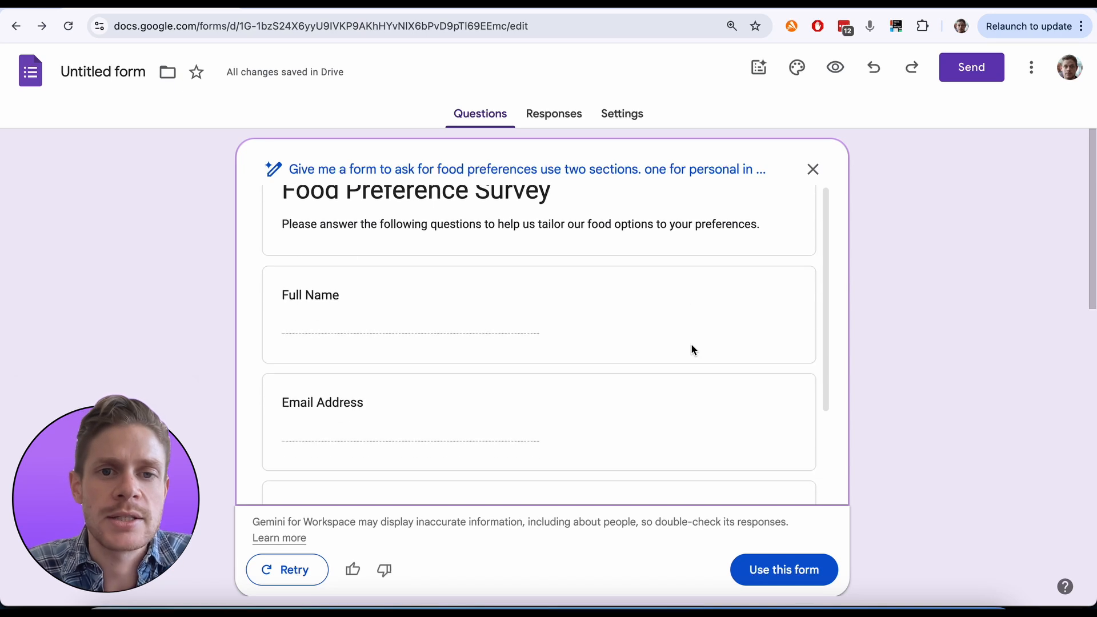
scroll(692, 350, down, 8)
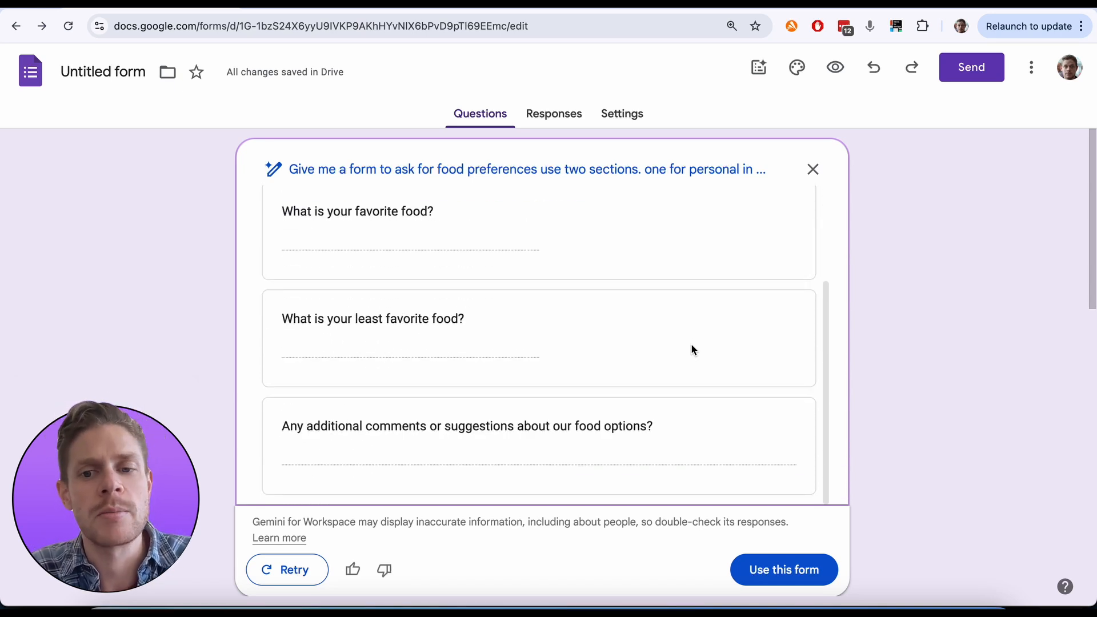
scroll(692, 344, up, 2)
click(814, 169)
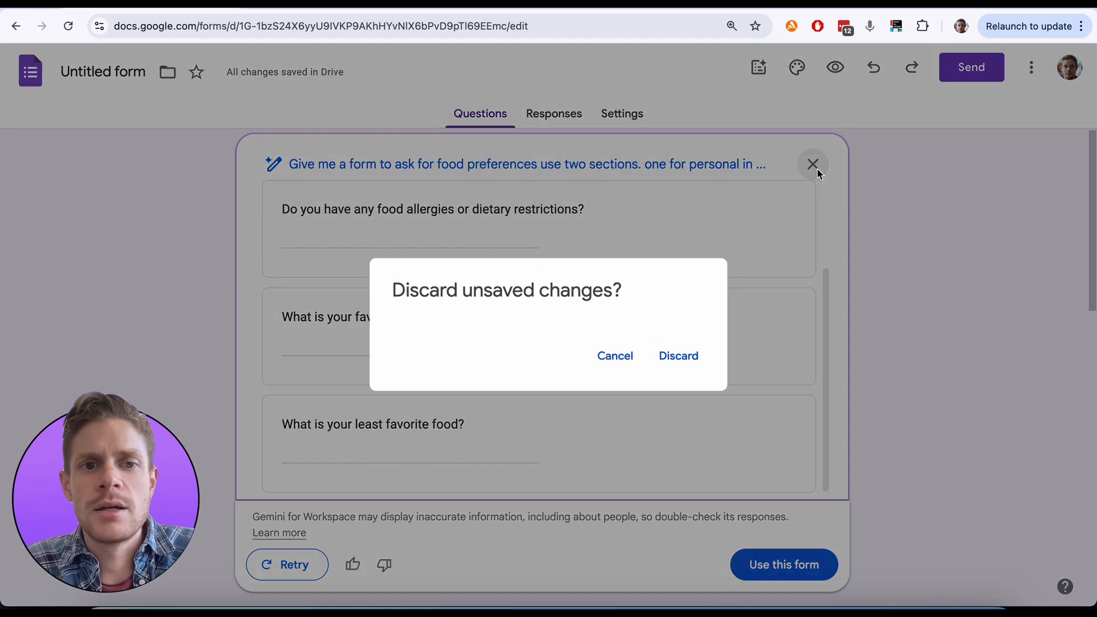
click(672, 369)
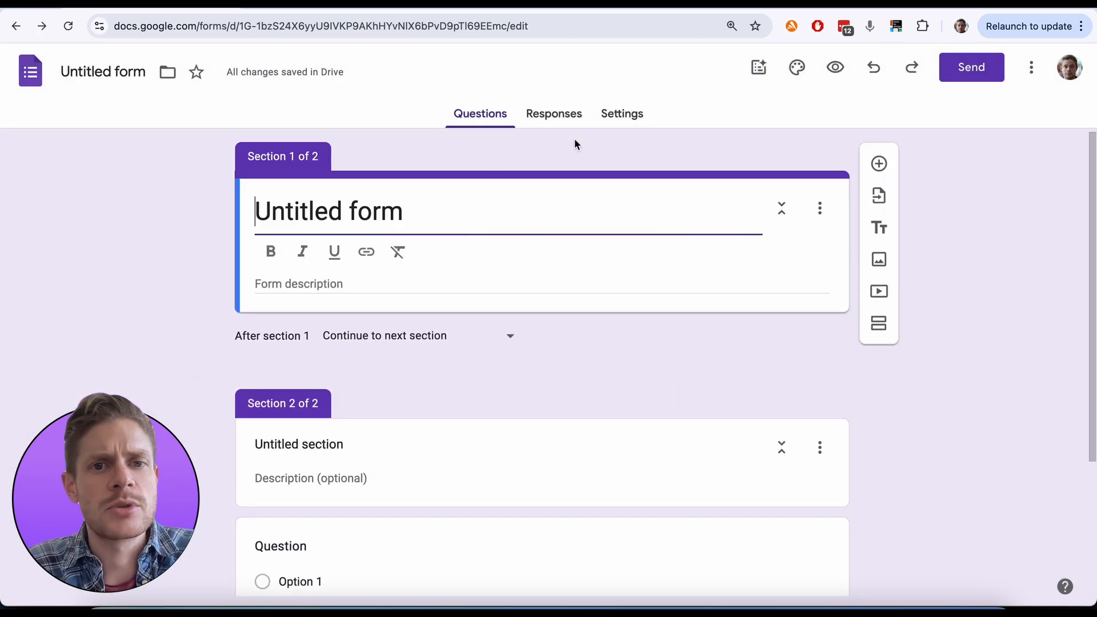
Generate an AI form from the prompt "I'm throwing an event and need an event registration form. Make it GDPR compliant"
click(751, 73)
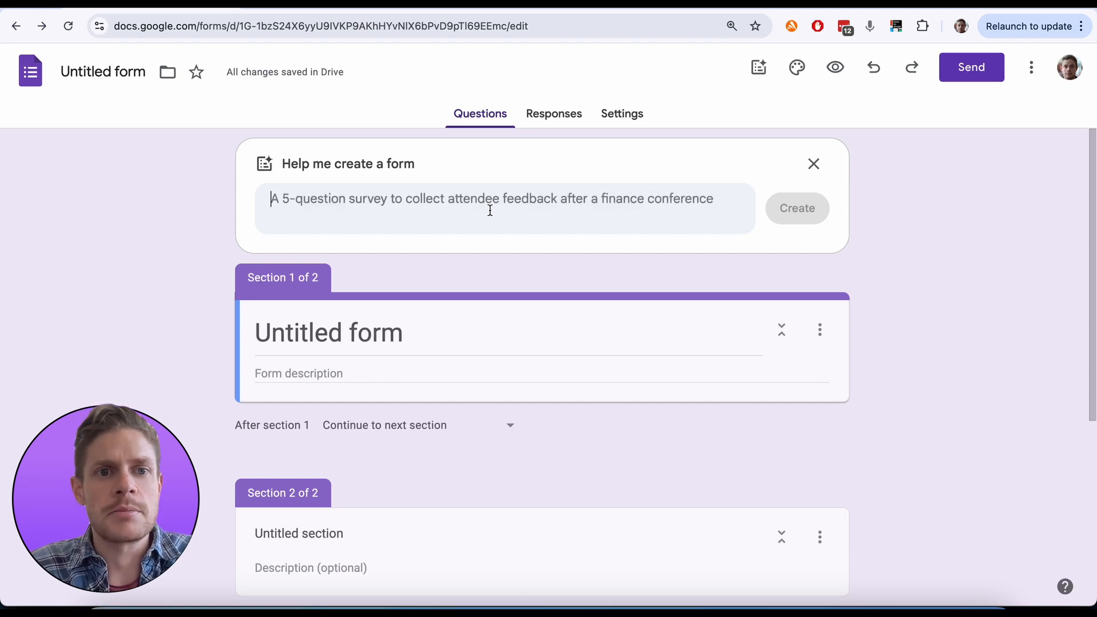
click(491, 211)
text(I'm )
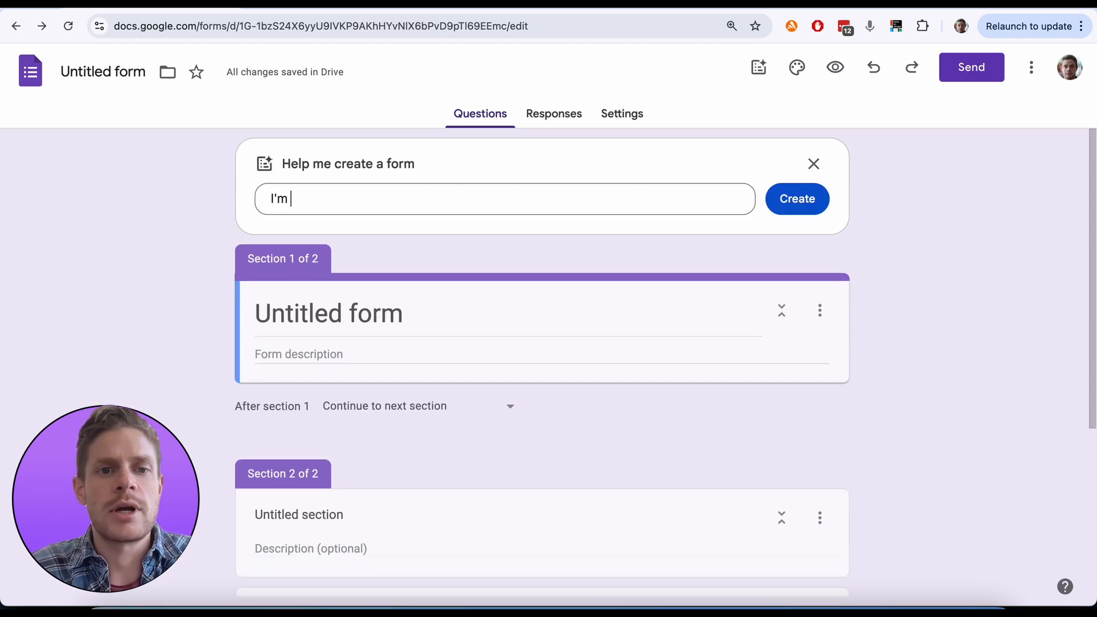
text(doing a)
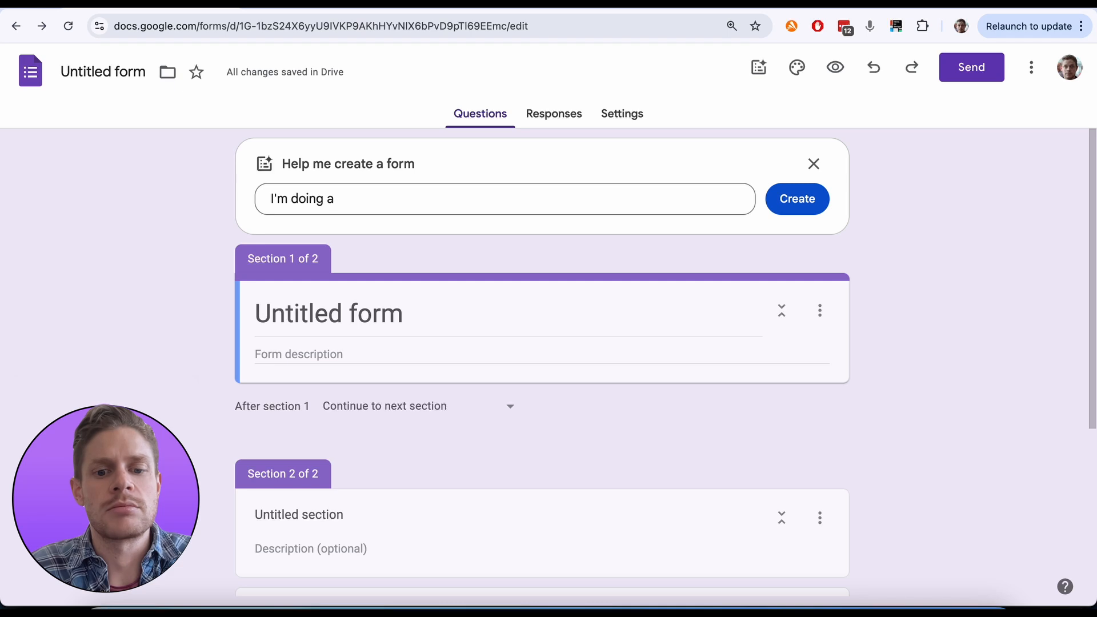
key(BackSpace)
key(BackSpace)
key(BackSpace)
key(BackSpace)
key(BackSpace)
key(BackSpace)
key(BackSpace)
text(throwi)
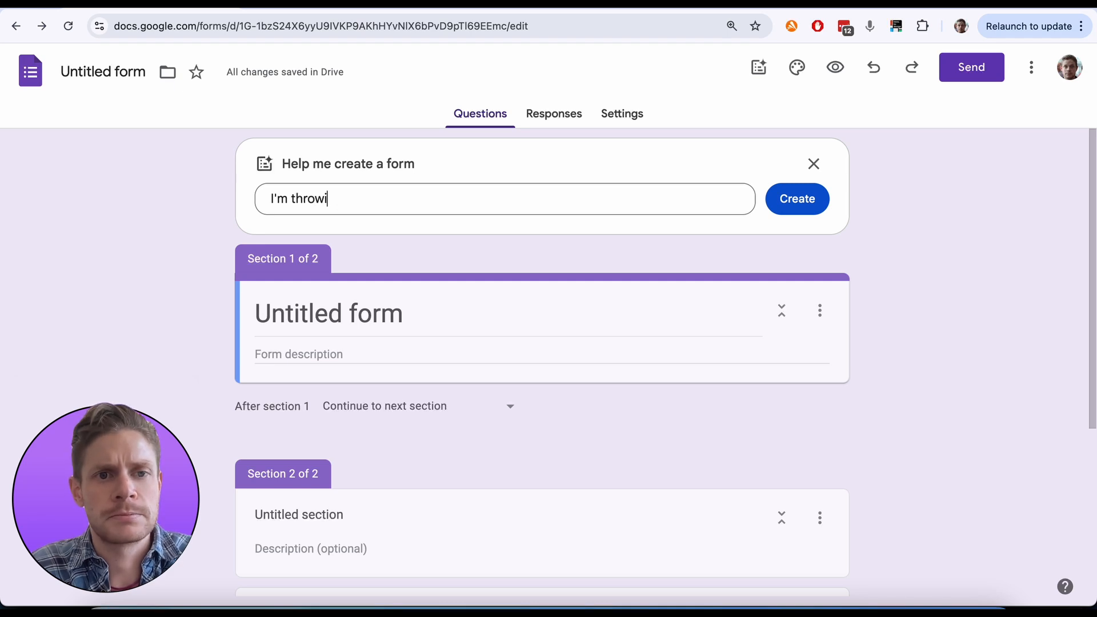
text(ng an event )
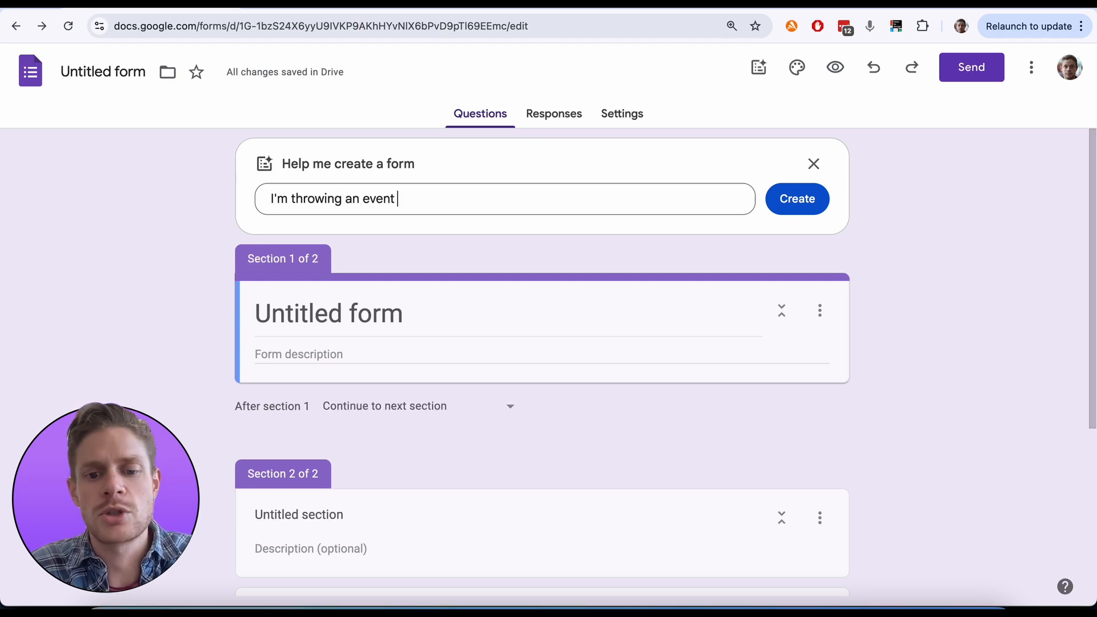
text(and need an e)
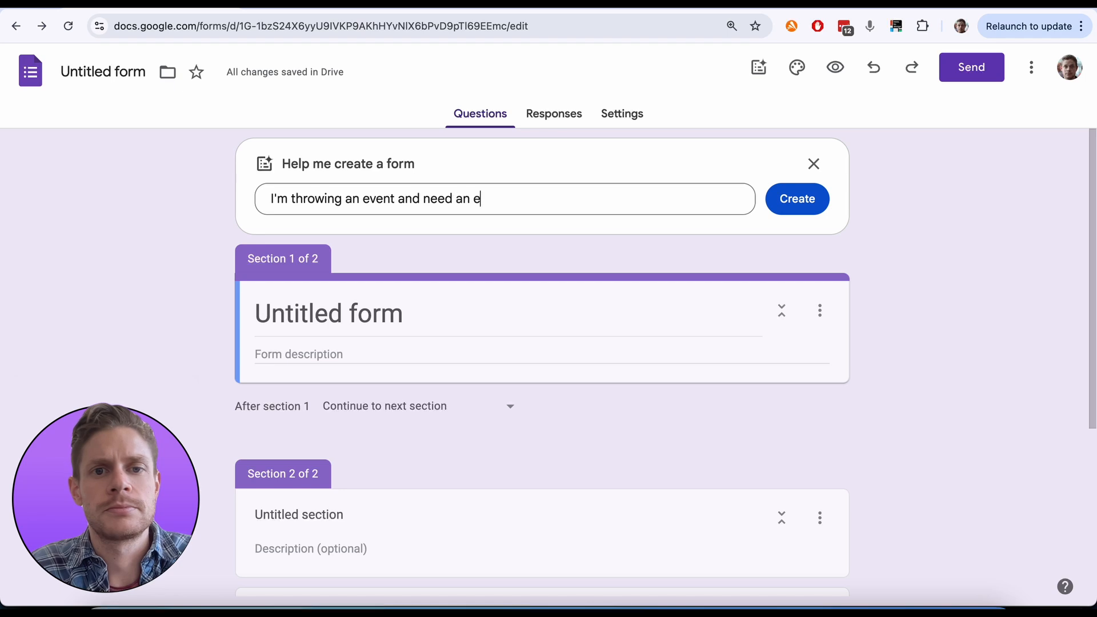
text(vent reg)
key(BackSpace)
text(egistr)
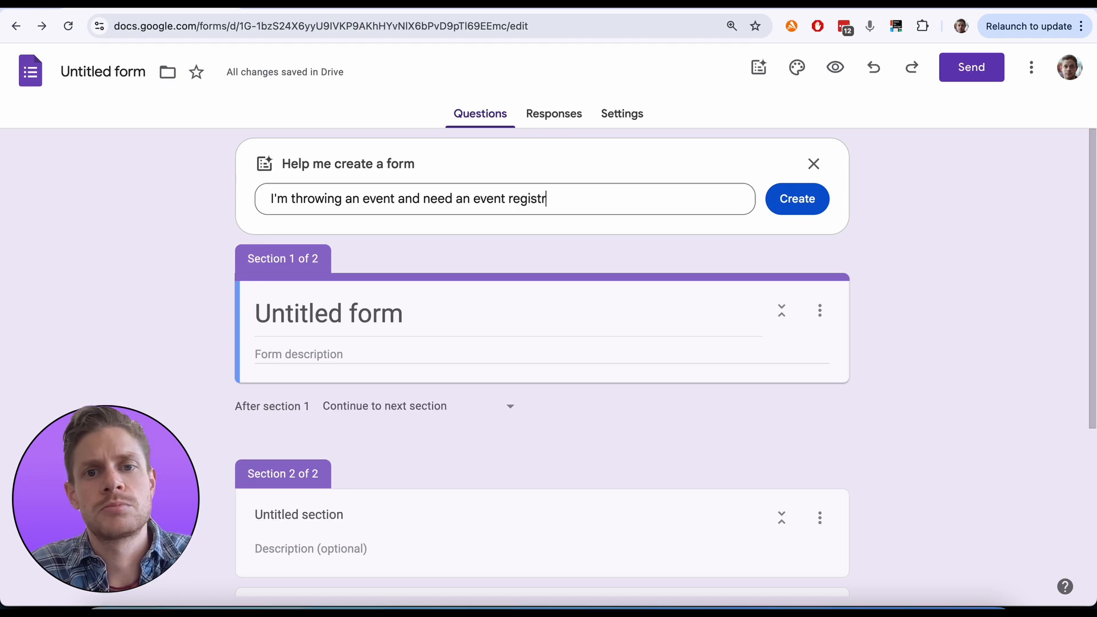
text(ation form. Mak)
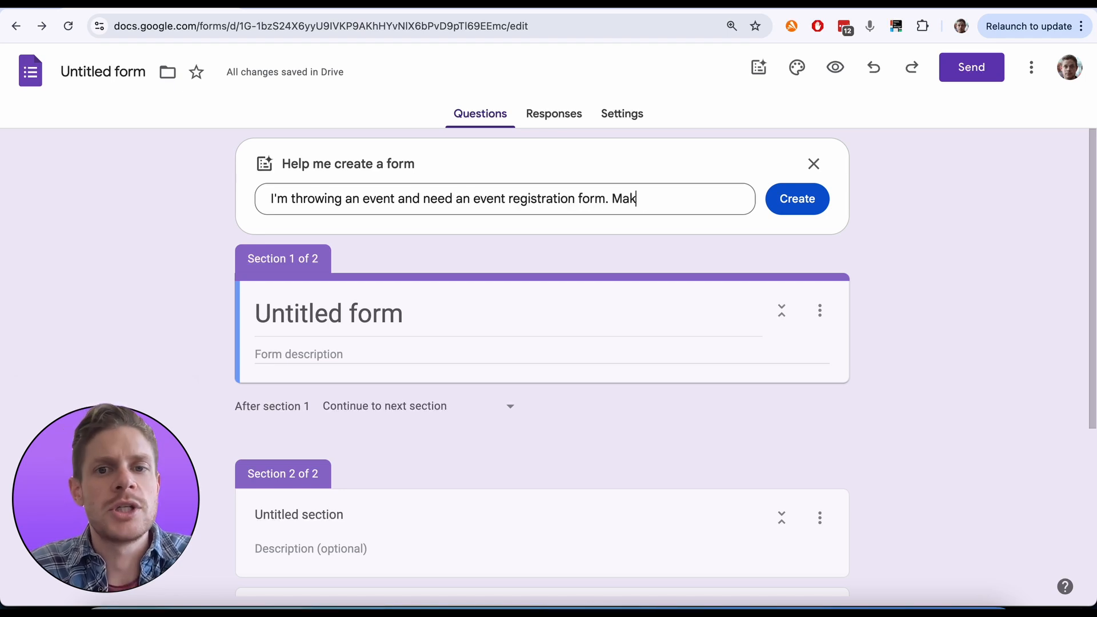
text(e it GDPR complaint)
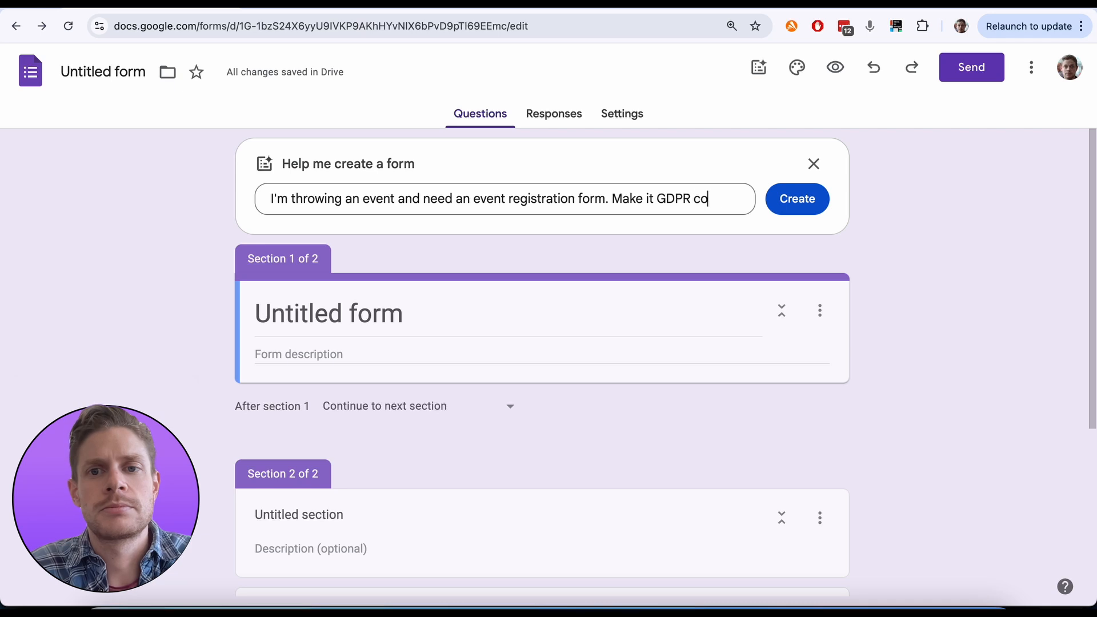
key(BackSpace)
key(BackSpace)
key(BackSpace)
key(BackSpace)
text(iant)
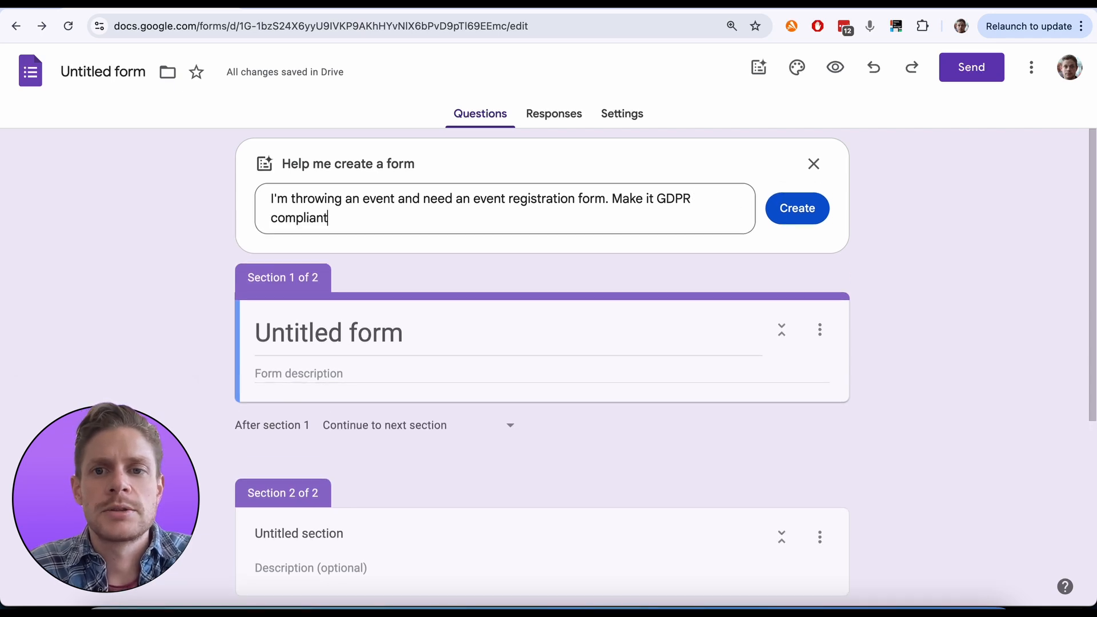
click(797, 203)
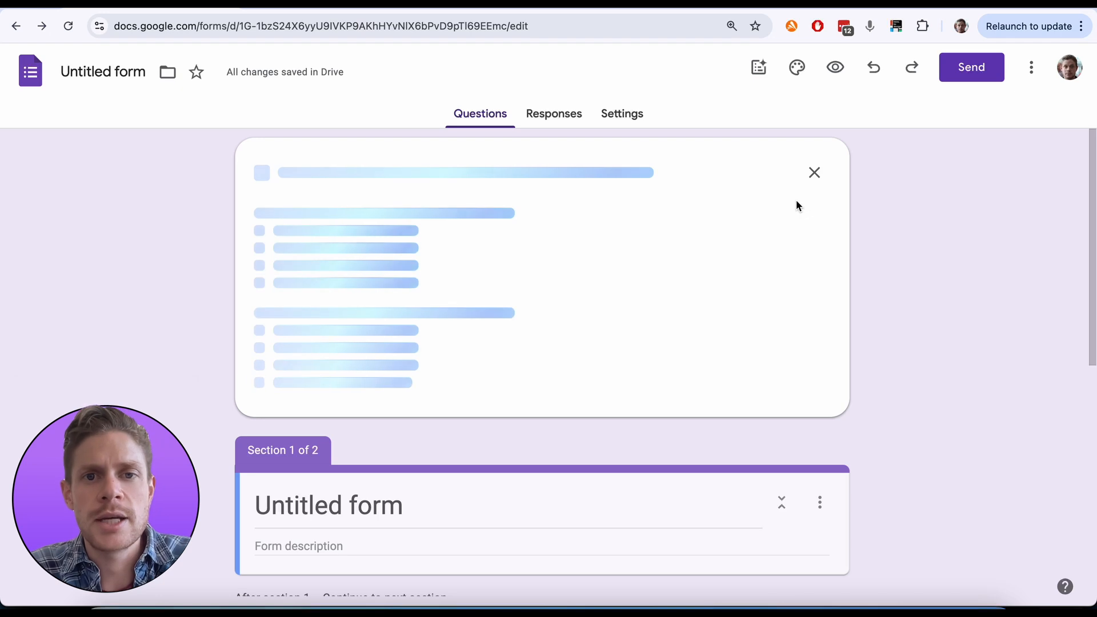
Review the generated event registration form, examining the email consent and terms and conditions questions for GDPR compliance
scroll(541, 318, down, 4)
scroll(542, 316, down, 8)
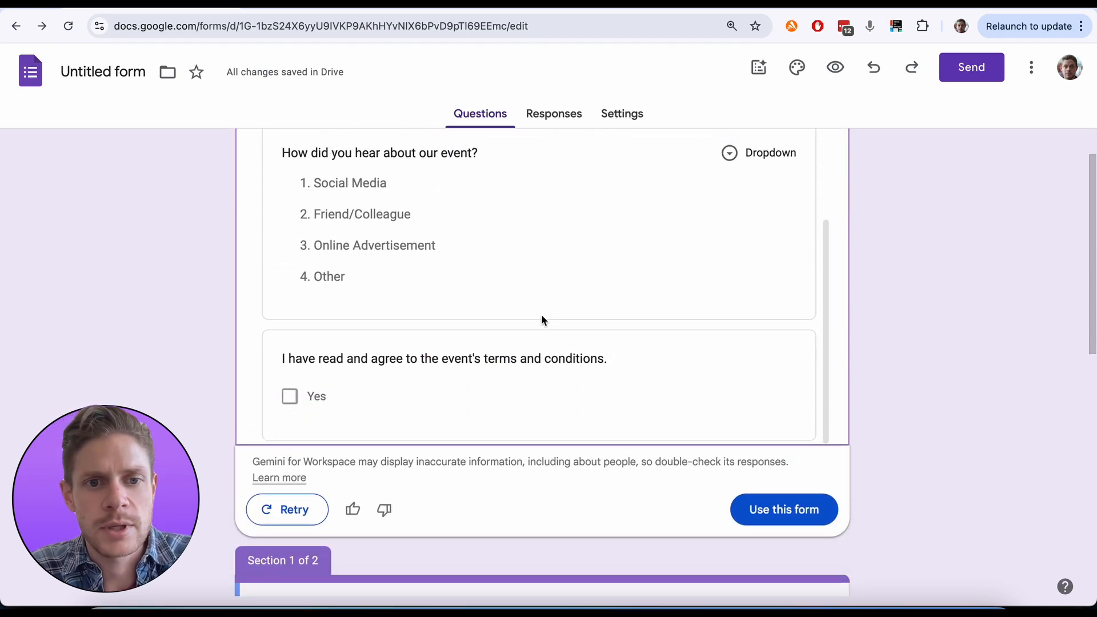
triple_click(425, 359)
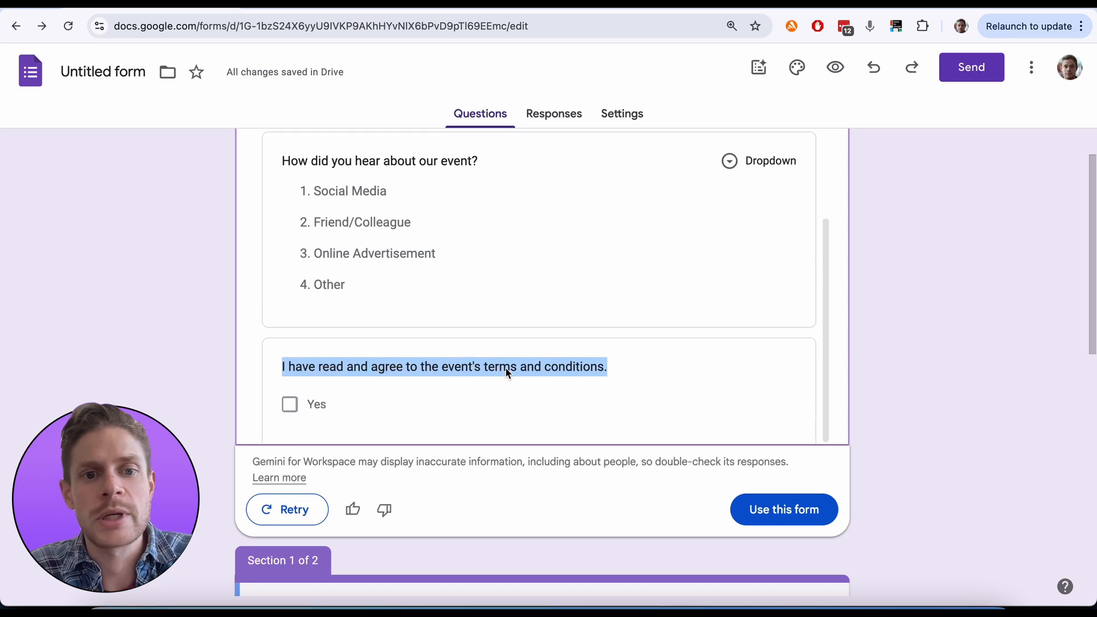
scroll(505, 367, up, 5)
scroll(506, 370, up, 6)
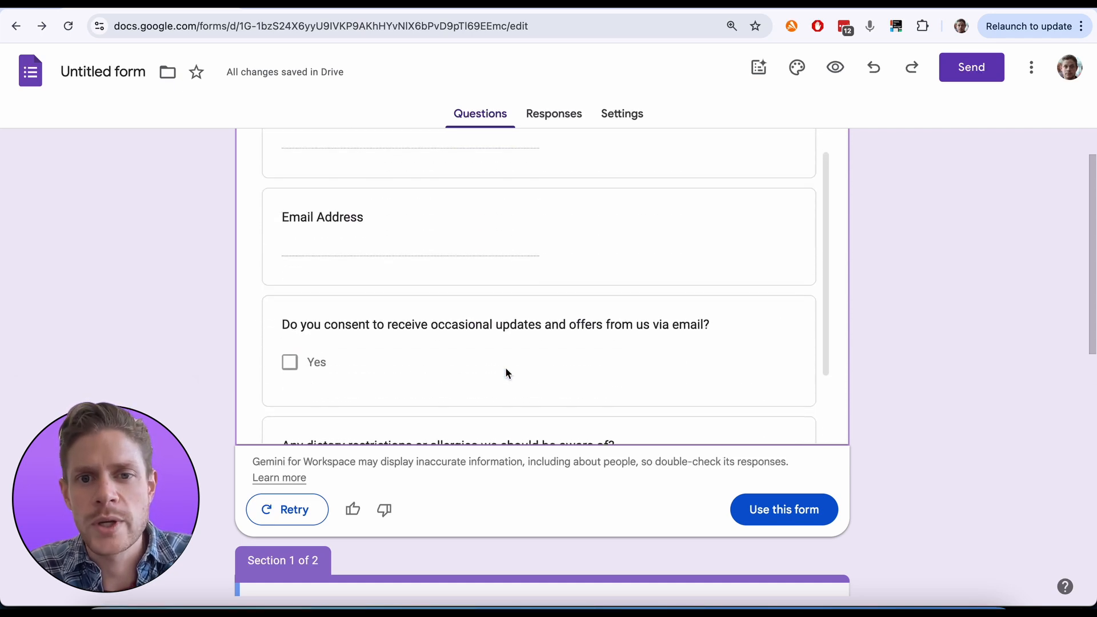
scroll(506, 372, down, 10)
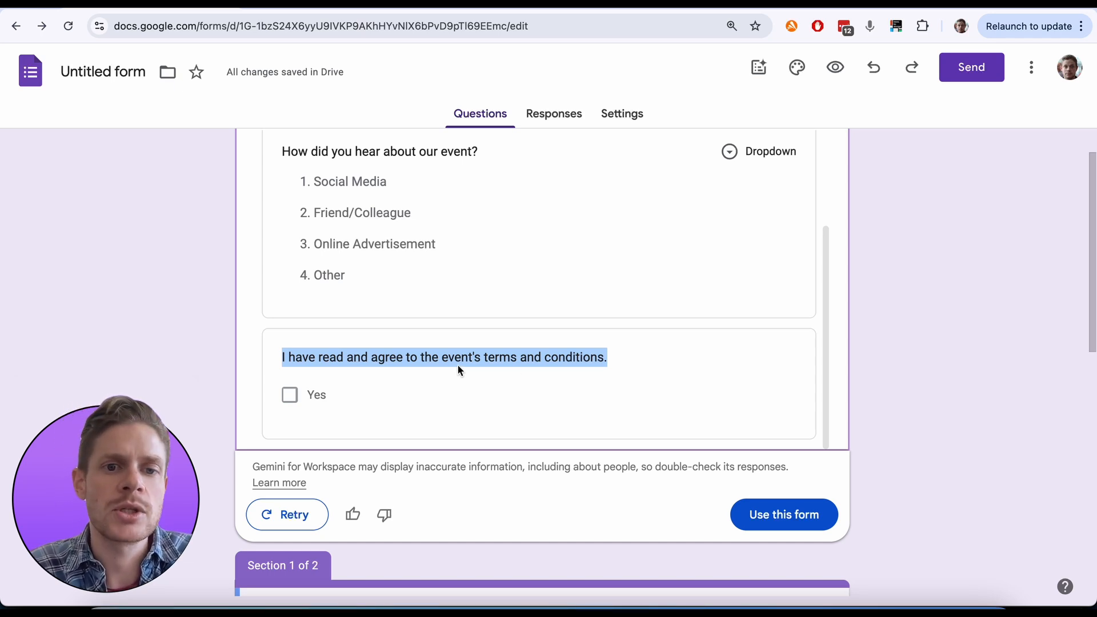
click(458, 366)
triple_click(453, 355)
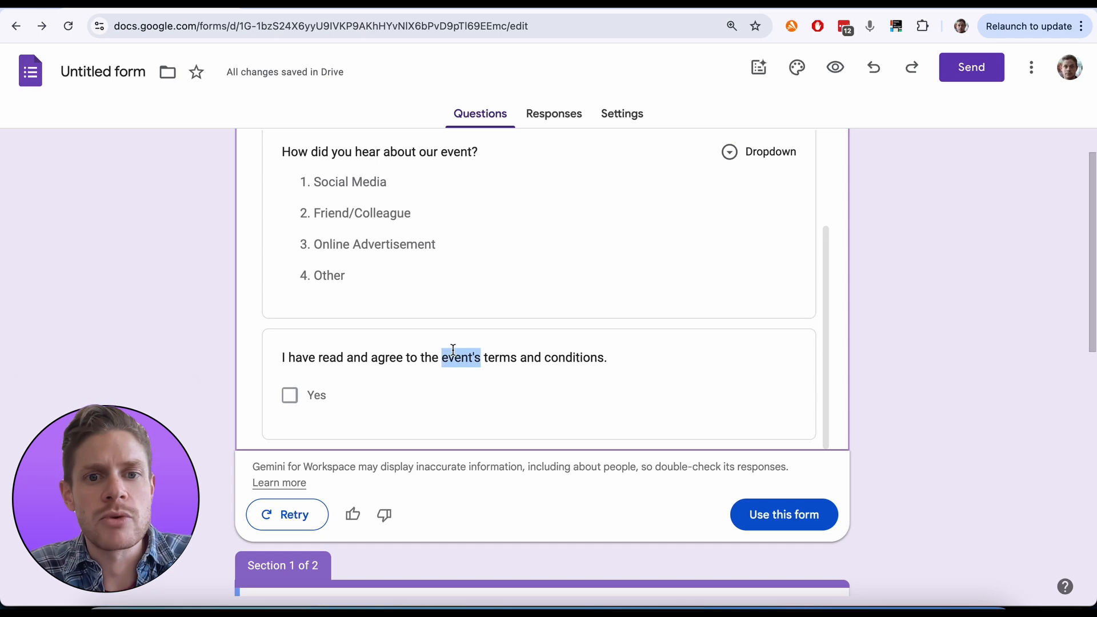
scroll(532, 361, up, 4)
scroll(533, 360, up, 2)
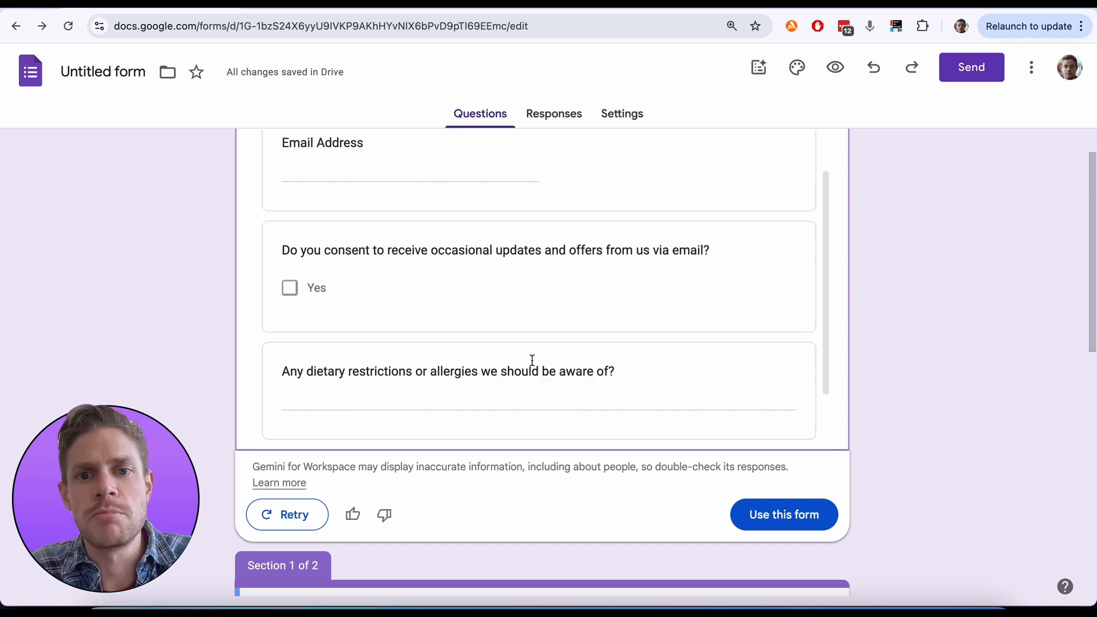
scroll(532, 360, down, 9)
scroll(532, 361, down, 1)
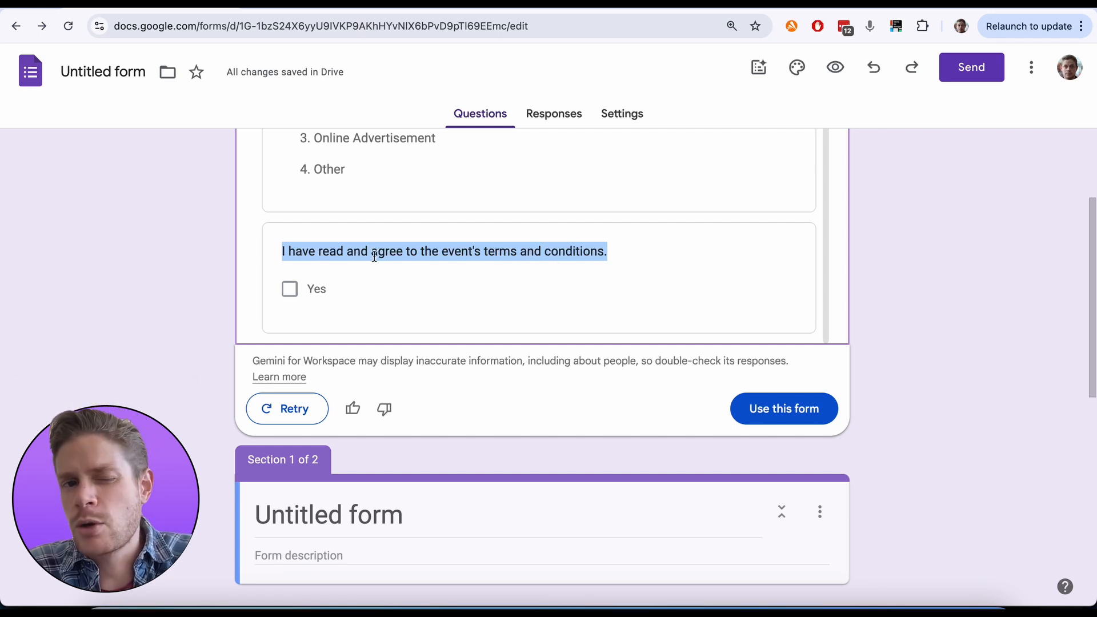
scroll(247, 229, up, 1)
scroll(247, 229, up, 5)
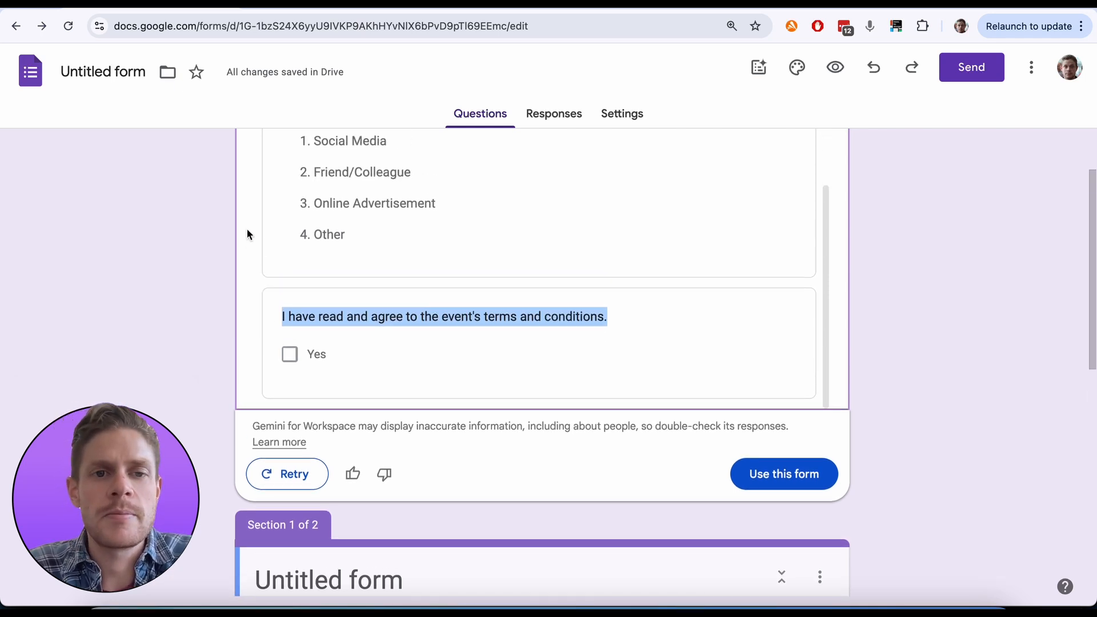
scroll(495, 297, up, 10)
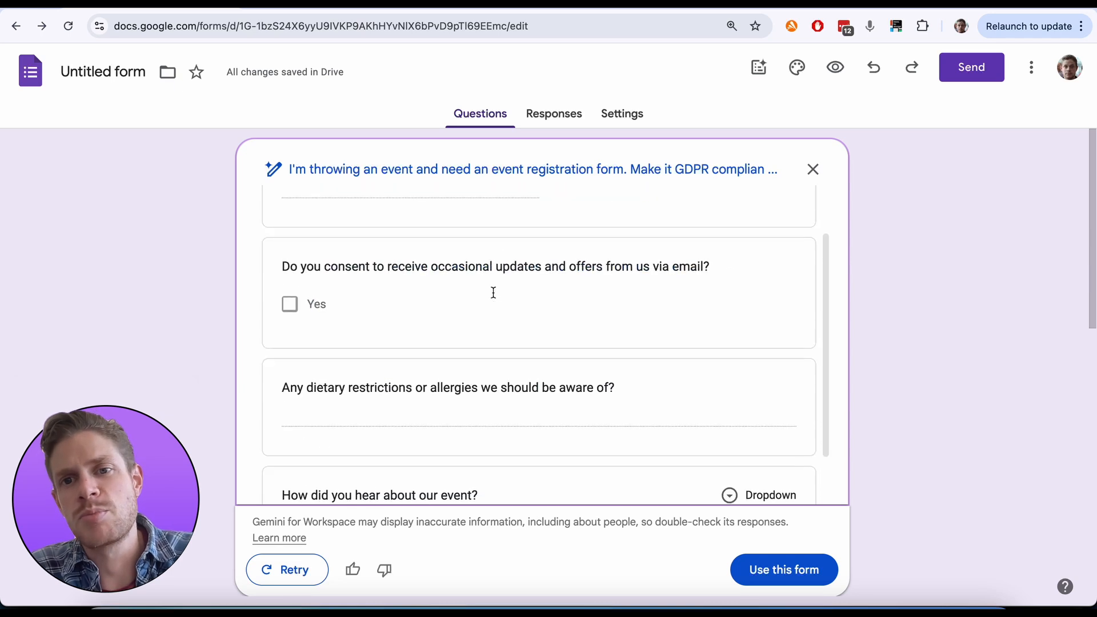